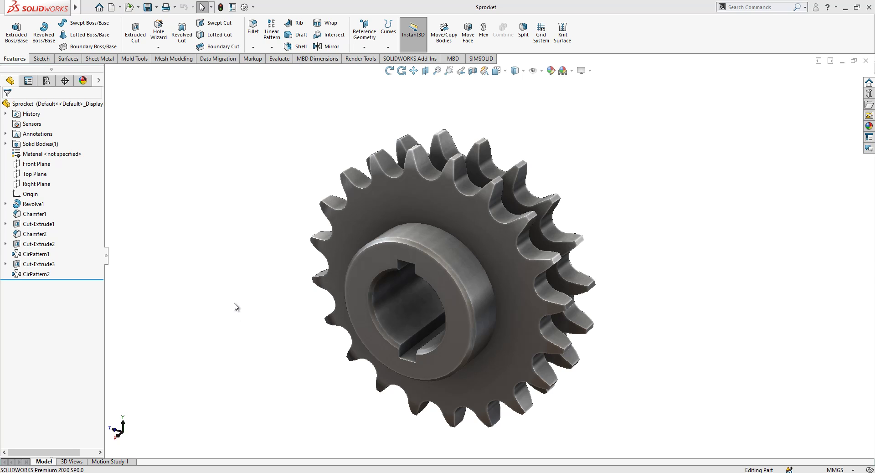
Create a new part document and start a sketch on the Front Plane
{"action": "left_click", "coordinate": [111, 7]}
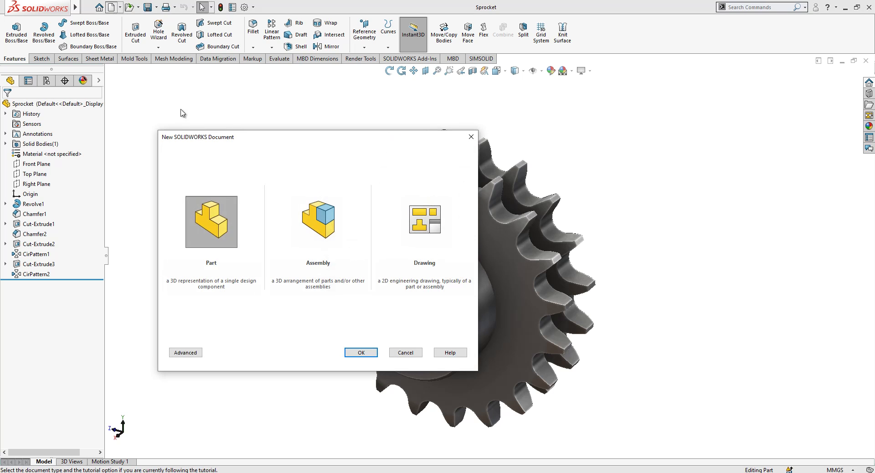
{"action": "left_click", "coordinate": [361, 352]}
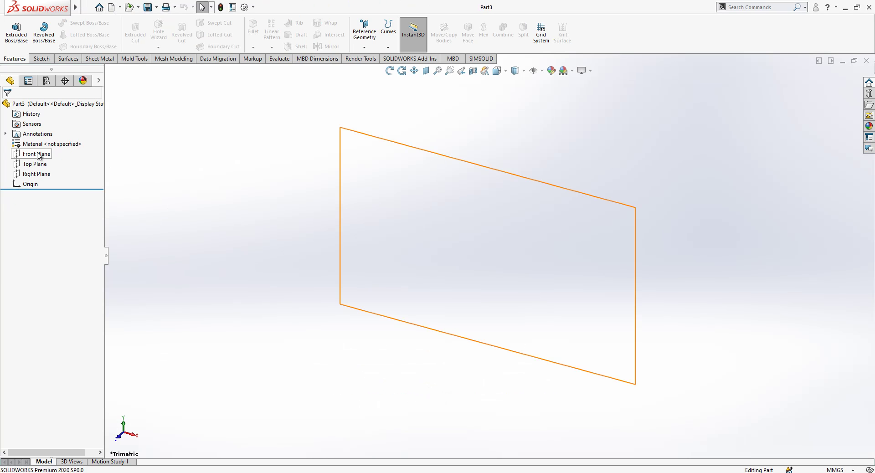
{"action": "left_click", "coordinate": [39, 154]}
{"action": "left_click", "coordinate": [43, 138]}
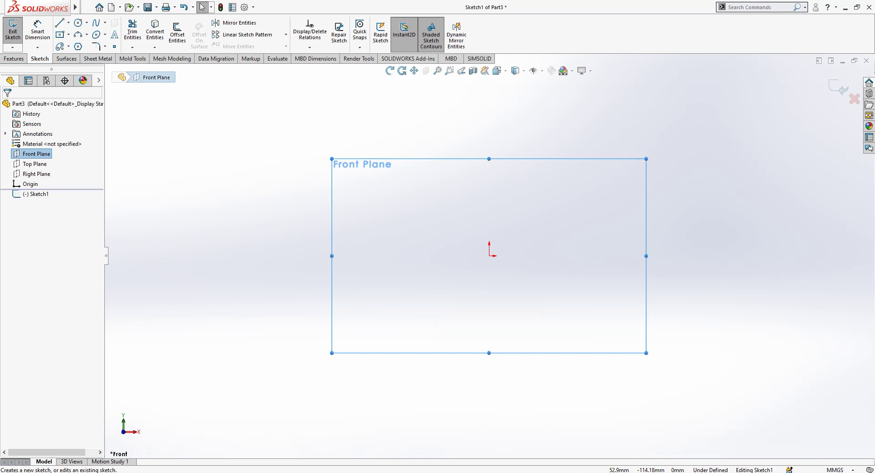
Switch to Excel to examine the sprocket's pitch, roller diameter and number of teeth, and return to the SOLIDWORKS sketch
{"action": "key", "text": "alt+Tab"}
{"action": "left_click", "coordinate": [132, 187]}
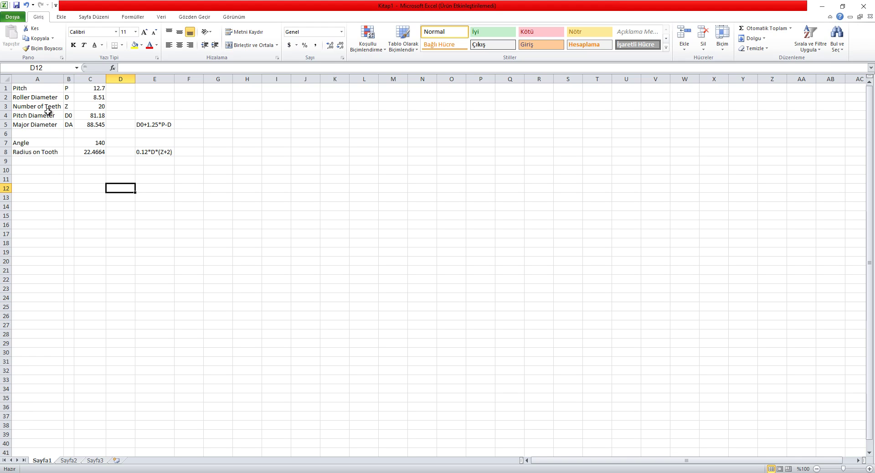
{"action": "left_click", "coordinate": [96, 88]}
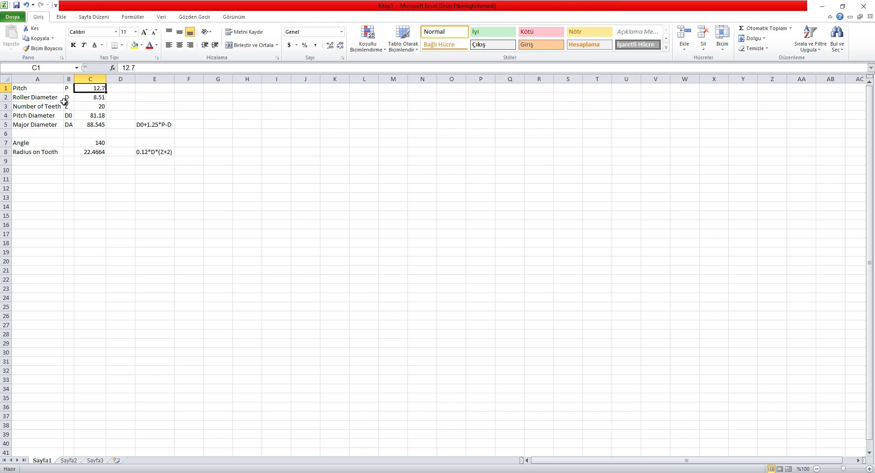
{"action": "left_click", "coordinate": [823, 4]}
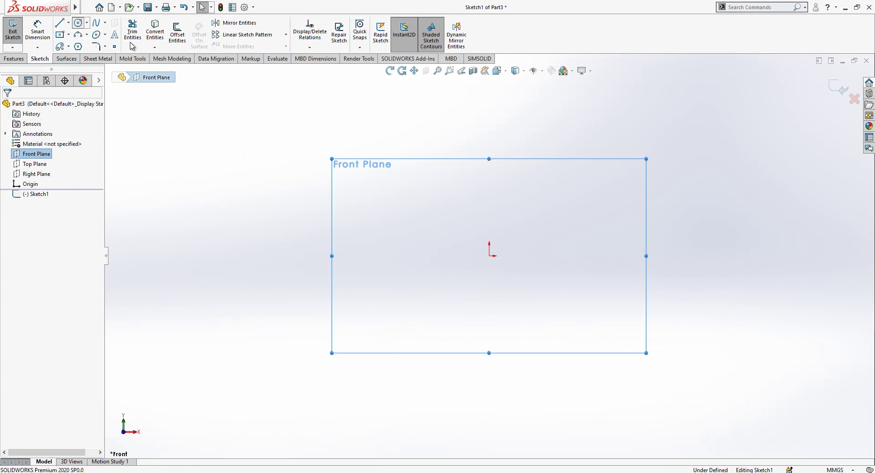
Sketch a circle of about 79.9 mm radius centred on the origin, with a vertical line from the origin up to it
{"action": "left_click", "coordinate": [489, 255]}
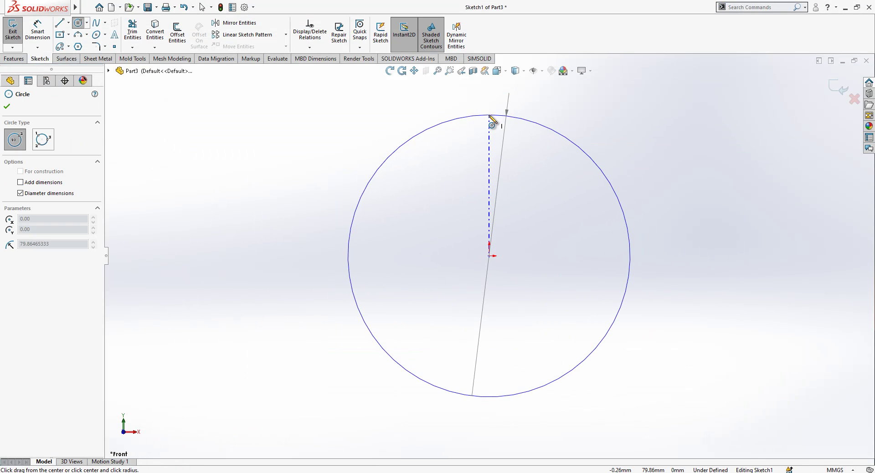
{"action": "left_click", "coordinate": [489, 115]}
{"action": "left_click", "coordinate": [60, 22]}
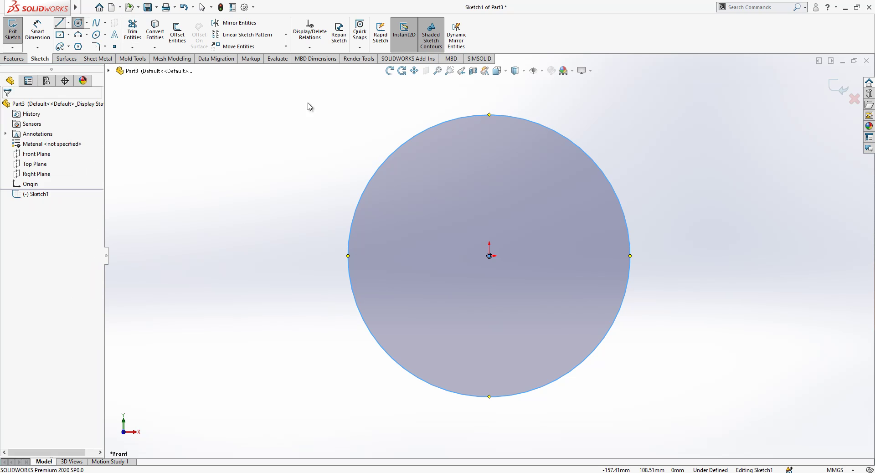
{"action": "left_click", "coordinate": [489, 256]}
{"action": "left_click", "coordinate": [489, 115]}
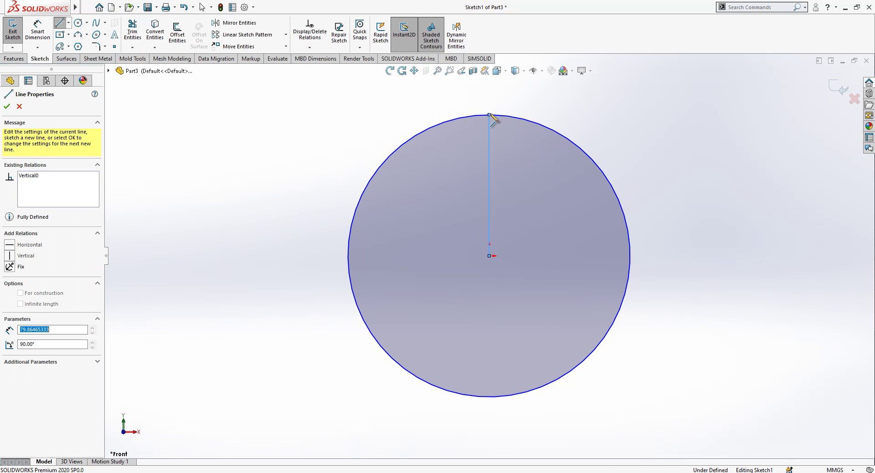
{"action": "key", "text": "Escape"}
Sketch a second line from the origin to the circle, about 16° clockwise from vertical, and convert all sketch entities to construction geometry
{"action": "left_click", "coordinate": [60, 23]}
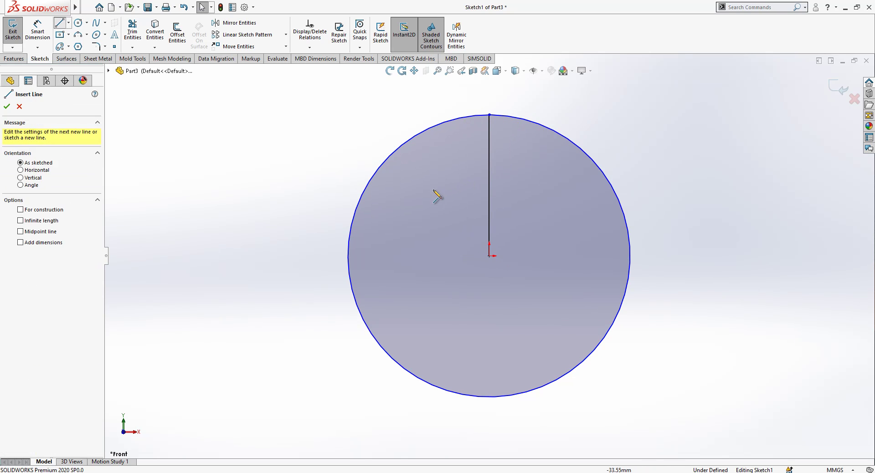
{"action": "left_click", "coordinate": [490, 256]}
{"action": "left_click", "coordinate": [527, 119]}
{"action": "key", "text": "Escape"}
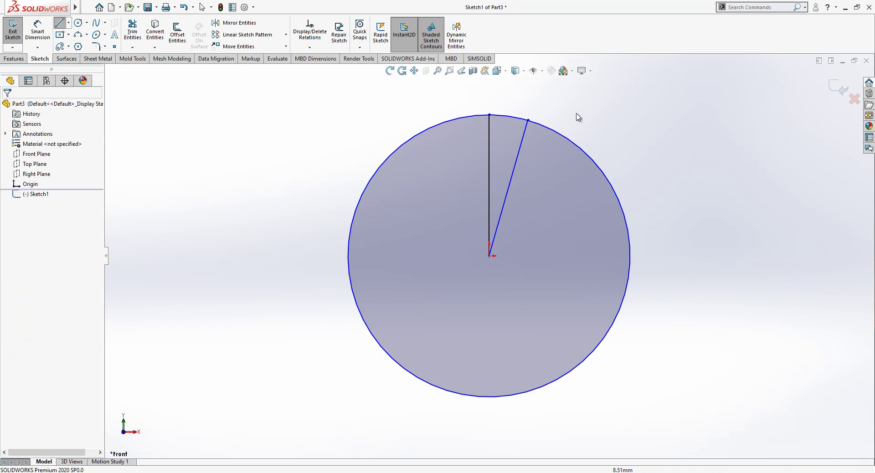
{"action": "left_click_drag", "start_coordinate": [629, 111], "coordinate": [345, 219]}
{"action": "left_click", "coordinate": [417, 178]}
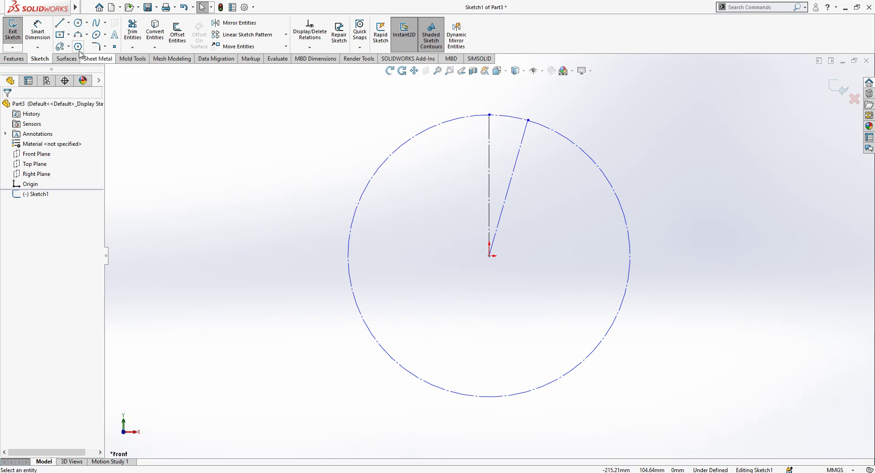
Dimension the distance between the outer endpoints of the two radius lines as 12.7 mm
{"action": "left_click", "coordinate": [37, 32]}
{"action": "left_click", "coordinate": [526, 121]}
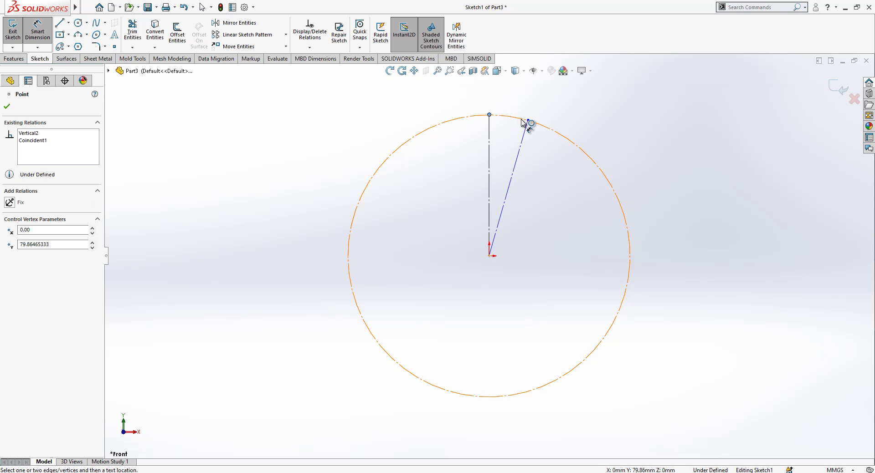
{"action": "left_click", "coordinate": [527, 120]}
{"action": "left_click", "coordinate": [559, 101]}
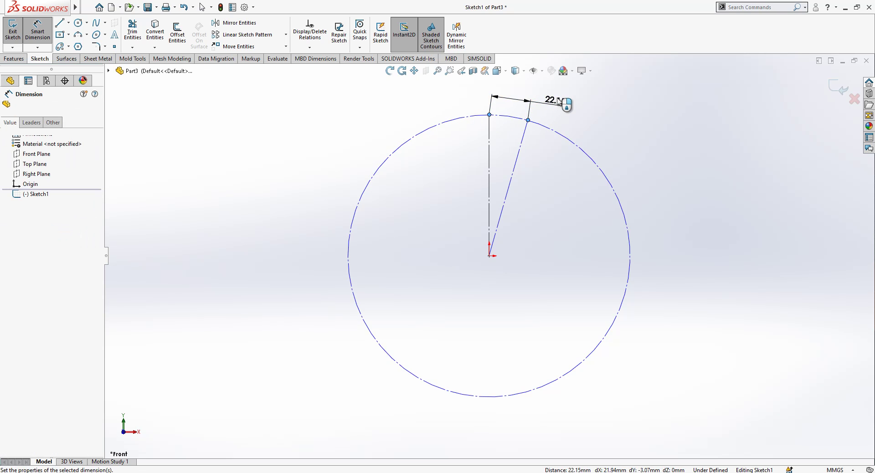
{"action": "type", "text": "12.7"}
{"action": "key", "text": "Return"}
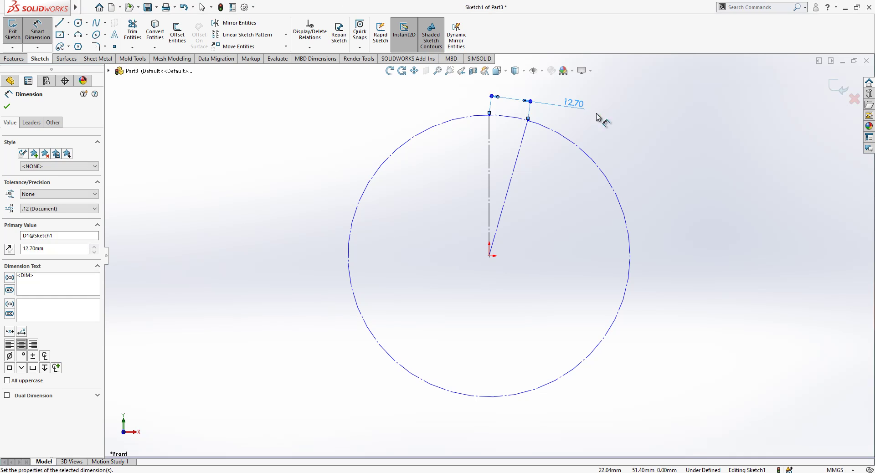
Dimension the angle between the two radius lines as 18° and place its label above the 12.70 dimension
{"action": "left_click", "coordinate": [515, 154]}
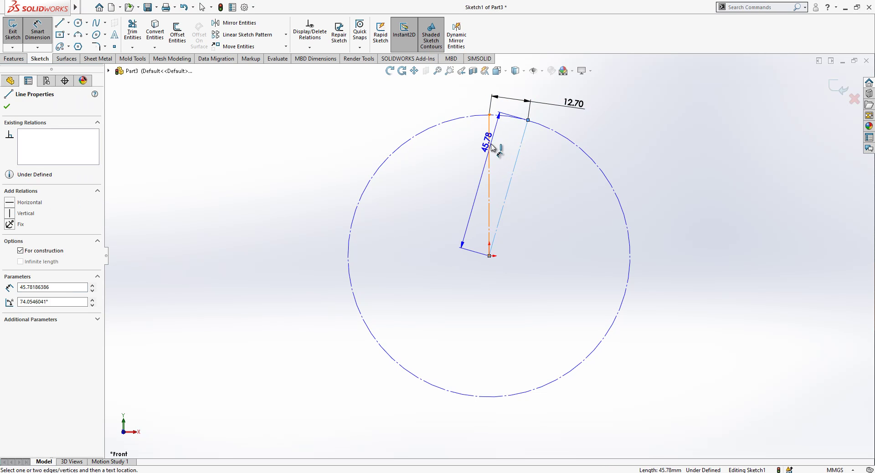
{"action": "left_click", "coordinate": [490, 146]}
{"action": "left_click", "coordinate": [500, 145]}
{"action": "key", "text": "Return"}
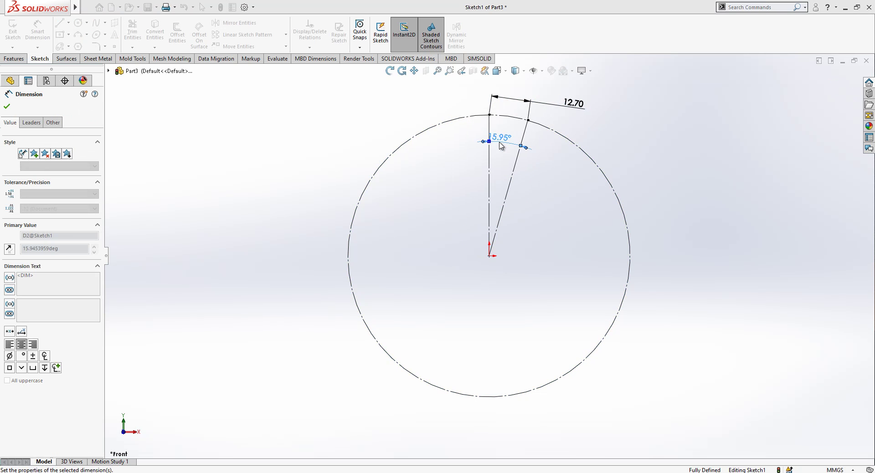
{"action": "left_click", "coordinate": [406, 117]}
{"action": "scroll", "coordinate": [551, 151], "scroll_direction": "down", "scroll_amount": 1}
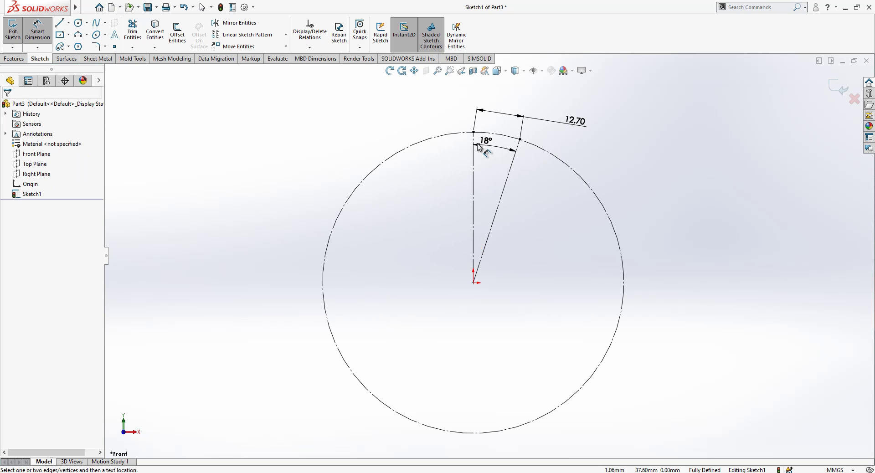
{"action": "left_click", "coordinate": [518, 95]}
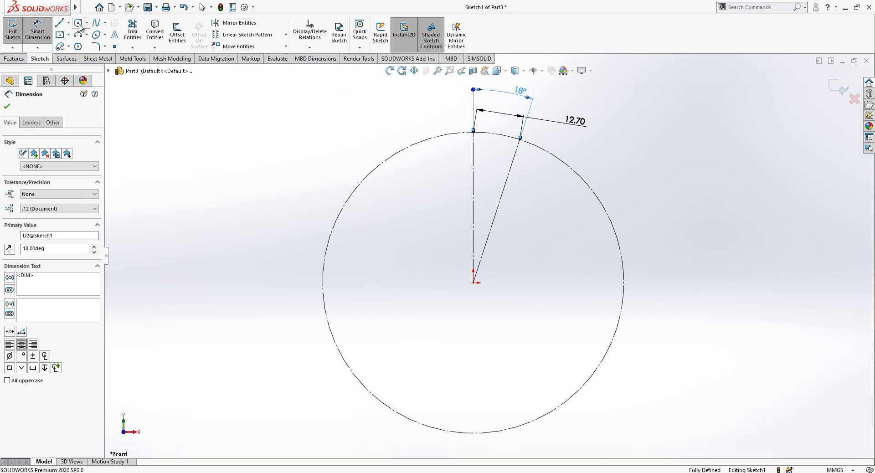
Sketch a circle about 10.4 mm in diameter centred on the upper end of the vertical radius line
{"action": "left_click", "coordinate": [79, 22]}
{"action": "left_click", "coordinate": [473, 132]}
{"action": "left_click", "coordinate": [457, 122]}
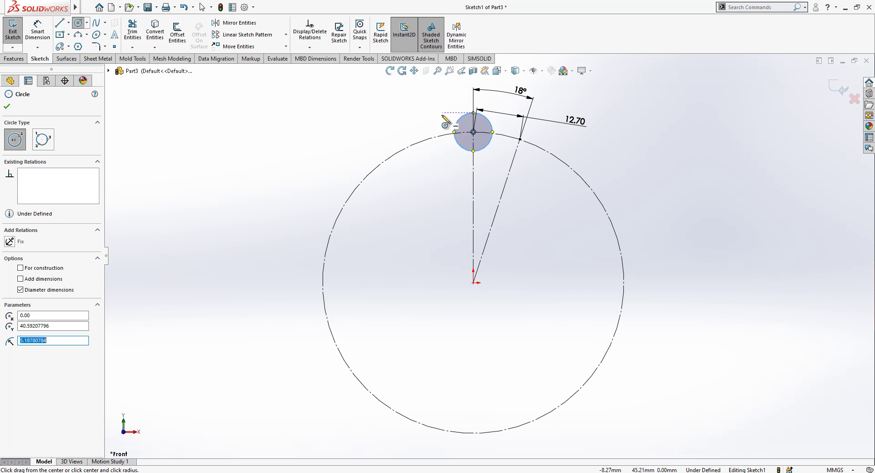
Dimension the small circle's diameter as 8.51 mm and exit the sketch
{"action": "left_click", "coordinate": [37, 31]}
{"action": "left_click", "coordinate": [468, 149]}
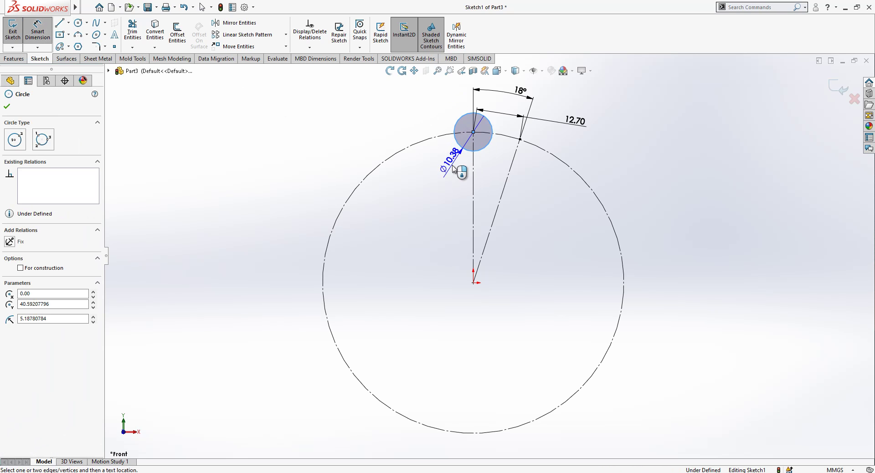
{"action": "left_click", "coordinate": [448, 178]}
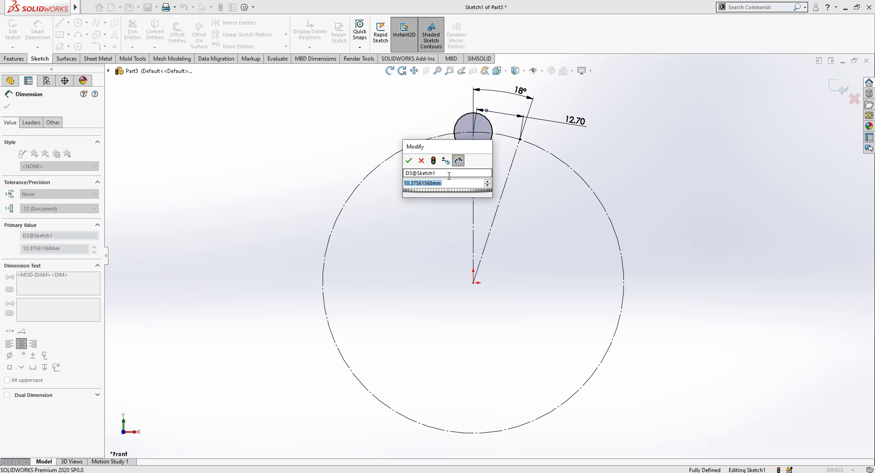
{"action": "type", "text": "8"}
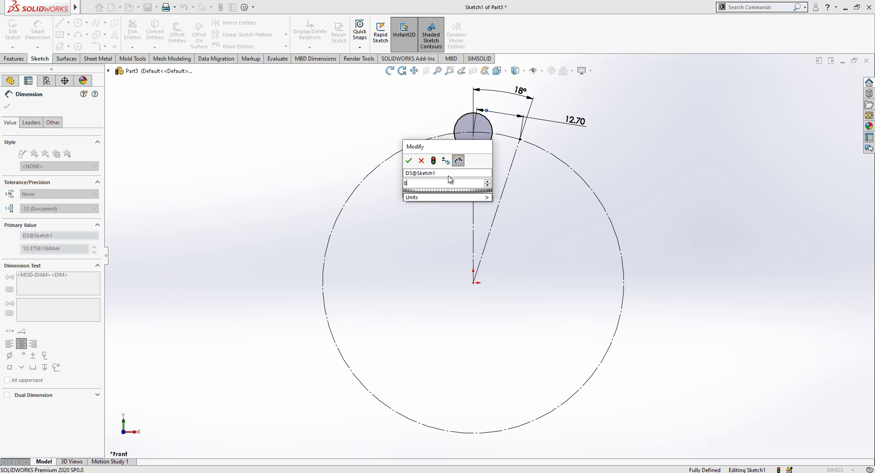
{"action": "type", "text": ".8"}
{"action": "key", "text": "BackSpace"}
{"action": "type", "text": "51"}
{"action": "key", "text": "Return"}
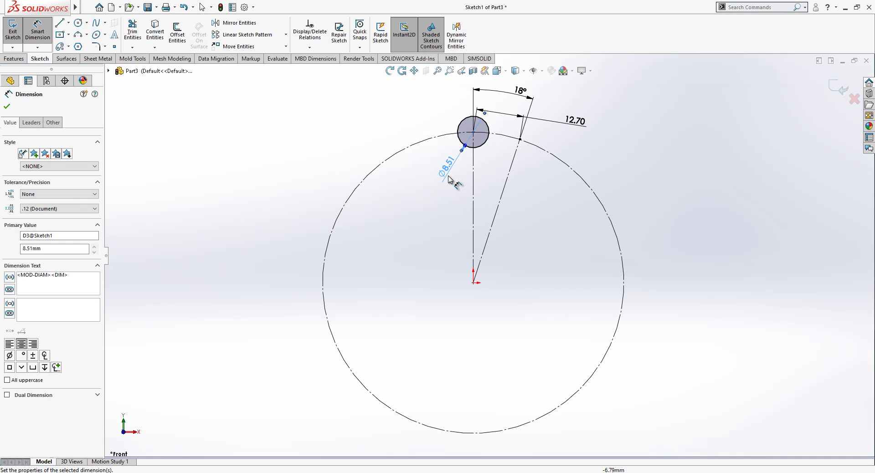
{"action": "left_click", "coordinate": [372, 175]}
{"action": "key", "text": "Escape"}
{"action": "key", "text": "Escape"}
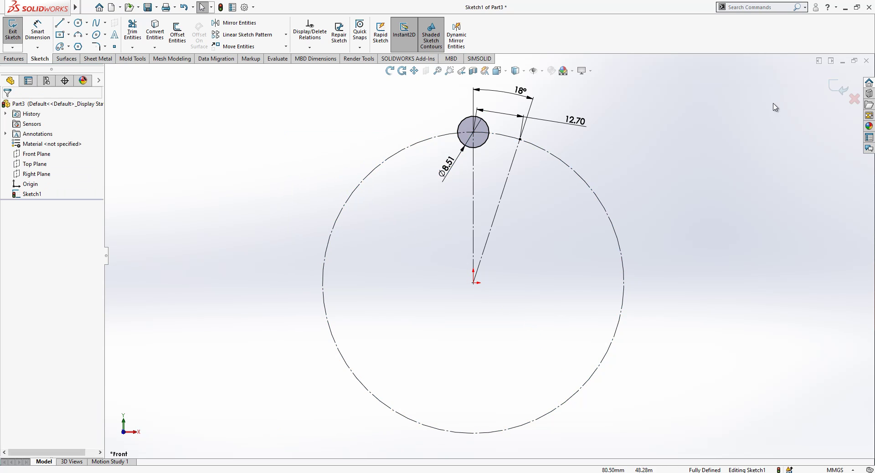
{"action": "left_click", "coordinate": [834, 84]}
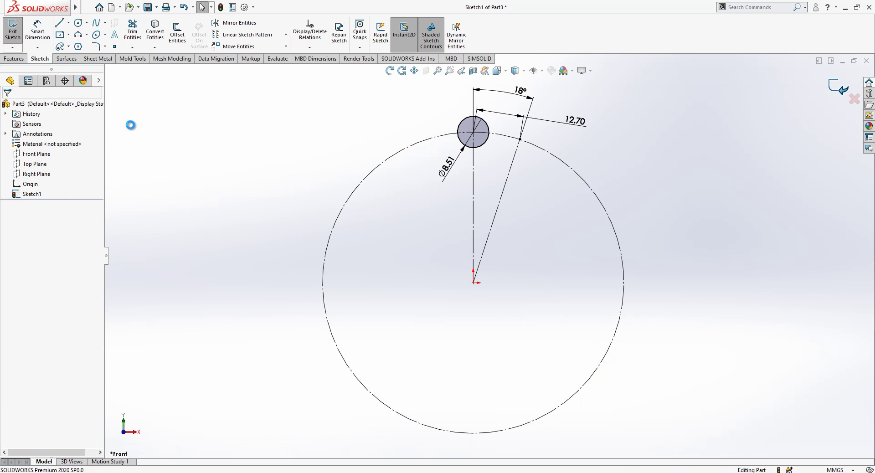
Start a new sketch on the Right Plane and orient the view normal to it
{"action": "left_click", "coordinate": [41, 164]}
{"action": "left_click", "coordinate": [32, 154]}
{"action": "left_click", "coordinate": [35, 173]}
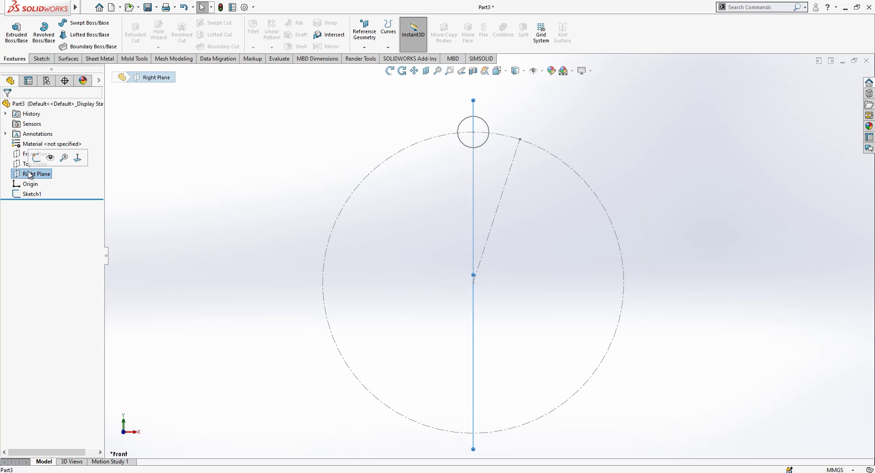
{"action": "left_click", "coordinate": [37, 158]}
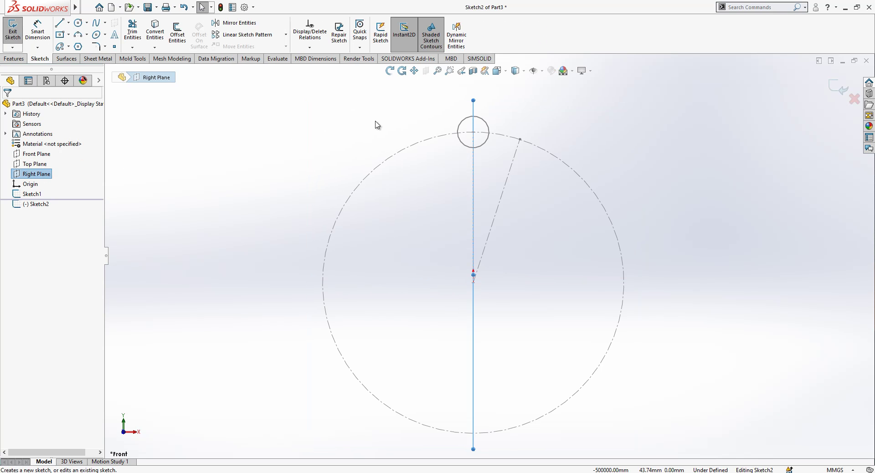
{"action": "key", "text": "space"}
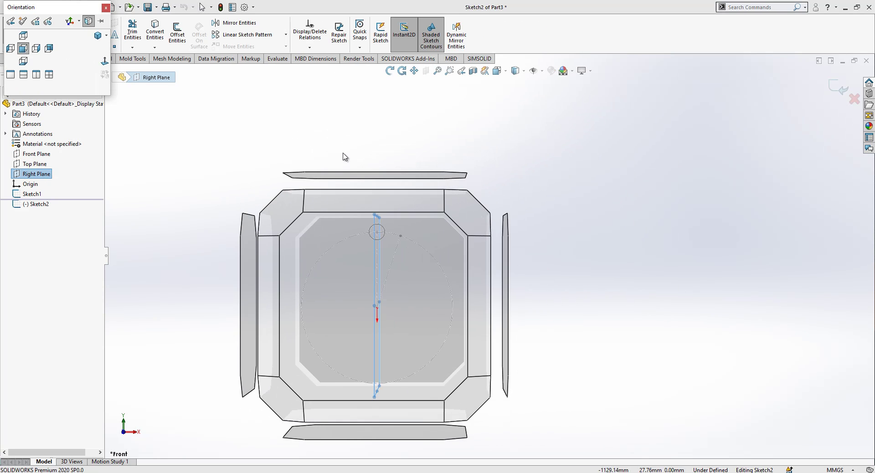
{"action": "left_click", "coordinate": [104, 62]}
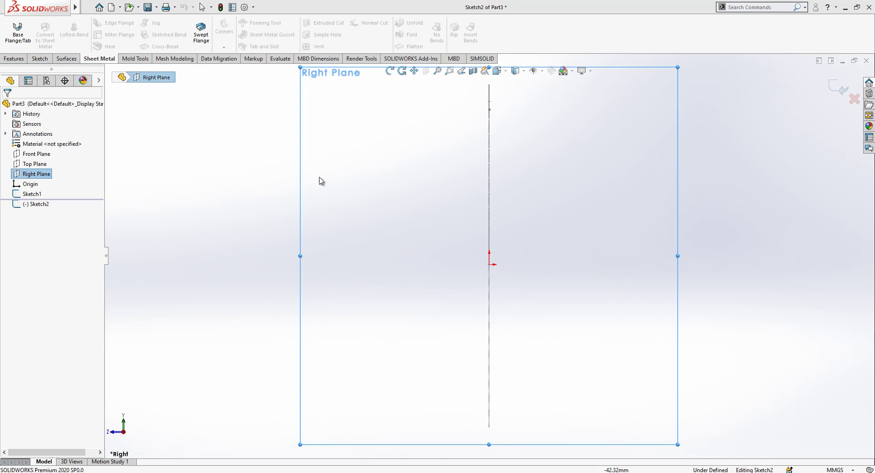
{"action": "left_click", "coordinate": [49, 56]}
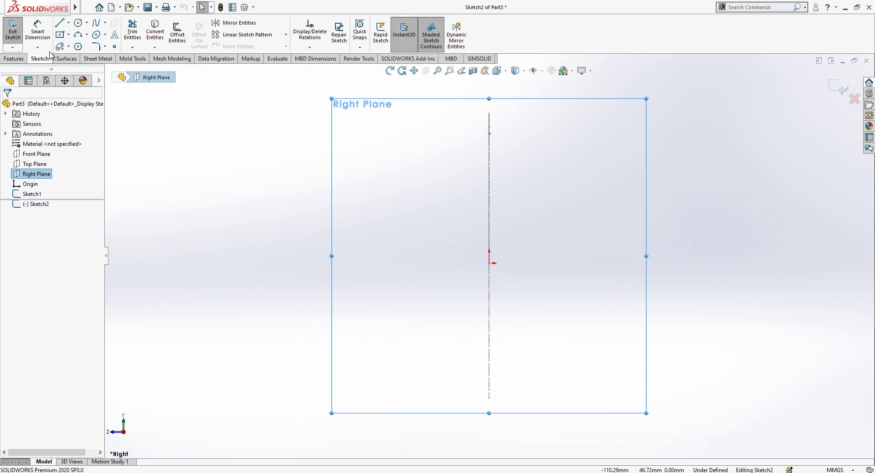
Sketch a vertical line about 48 mm up from the origin, continued by a tangent arc of about 24.65 mm radius and a short horizontal tooth tip
{"action": "left_click", "coordinate": [59, 23]}
{"action": "left_click", "coordinate": [488, 263]}
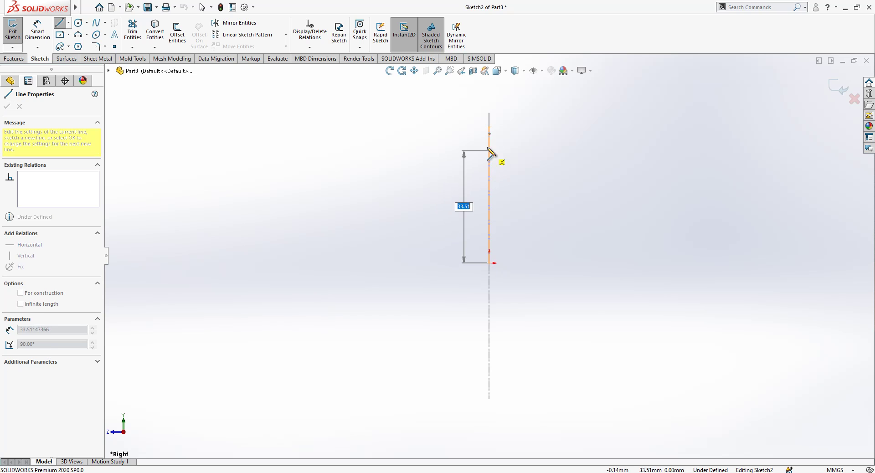
{"action": "scroll", "coordinate": [490, 98], "scroll_direction": "down", "scroll_amount": 2}
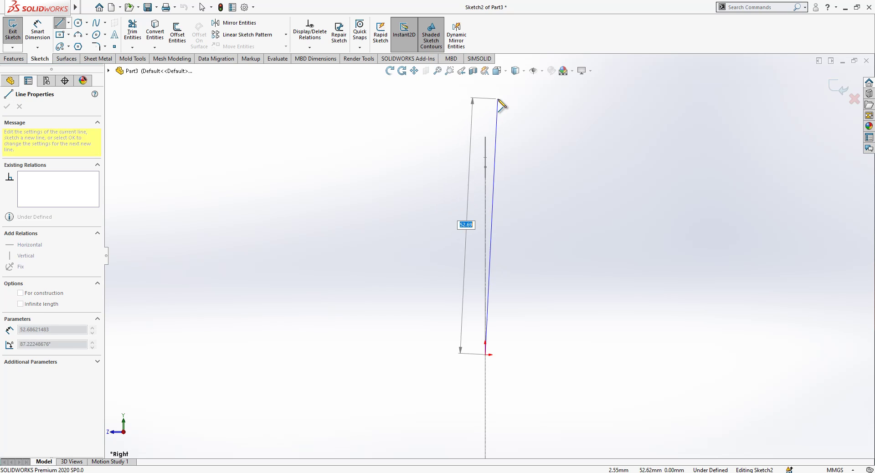
{"action": "left_click", "coordinate": [485, 121]}
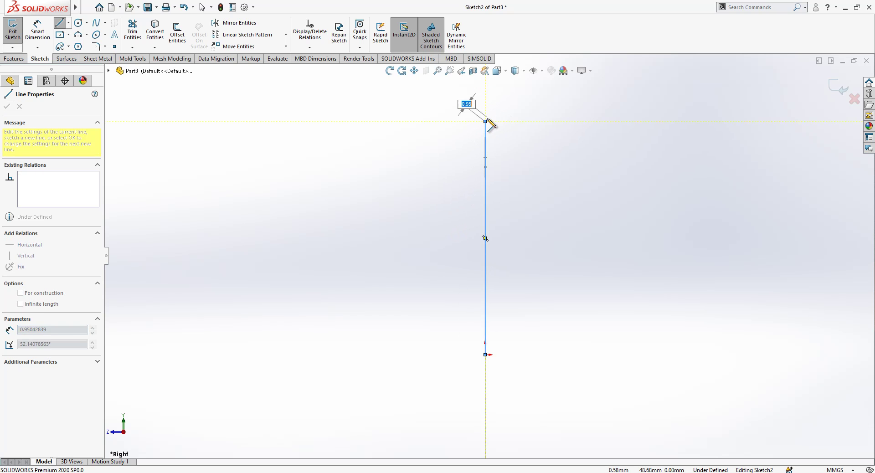
{"action": "left_click", "coordinate": [490, 90]}
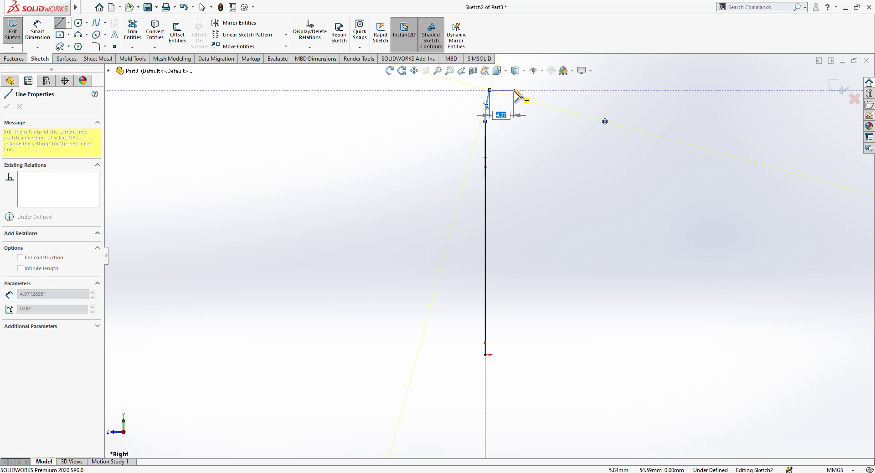
{"action": "left_click", "coordinate": [511, 90]}
{"action": "key", "text": "Escape"}
Sketch a vertical line down from the midpoint of the tooth tip and convert it to construction geometry
{"action": "key", "text": "l"}
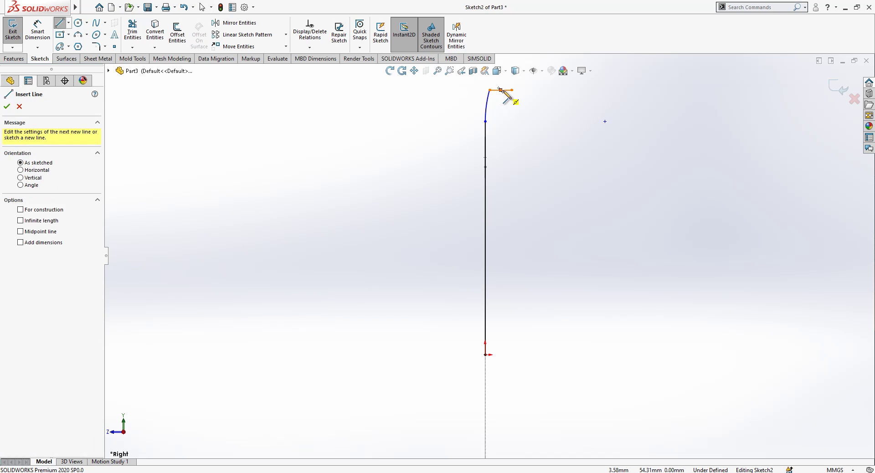
{"action": "left_click", "coordinate": [500, 89]}
{"action": "left_click", "coordinate": [500, 163]}
{"action": "key", "text": "Escape"}
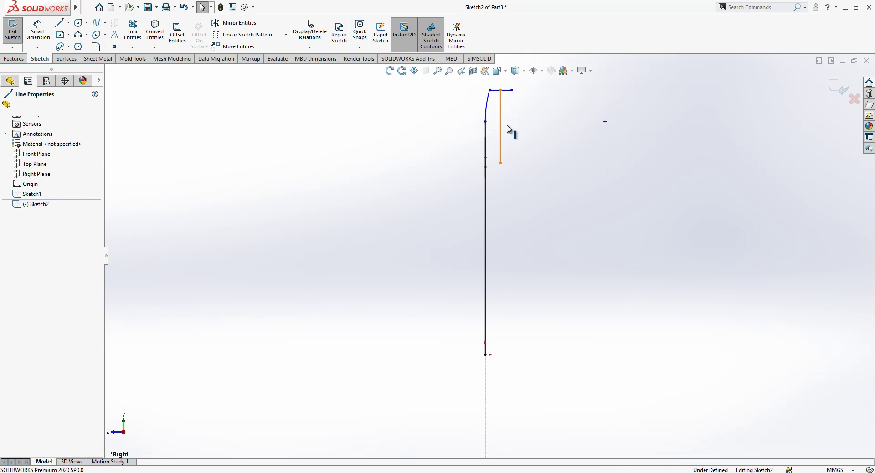
{"action": "left_click", "coordinate": [501, 129]}
{"action": "left_click", "coordinate": [595, 108]}
Mirror the tooth's flank arc about the vertical construction line
{"action": "left_click", "coordinate": [492, 108]}
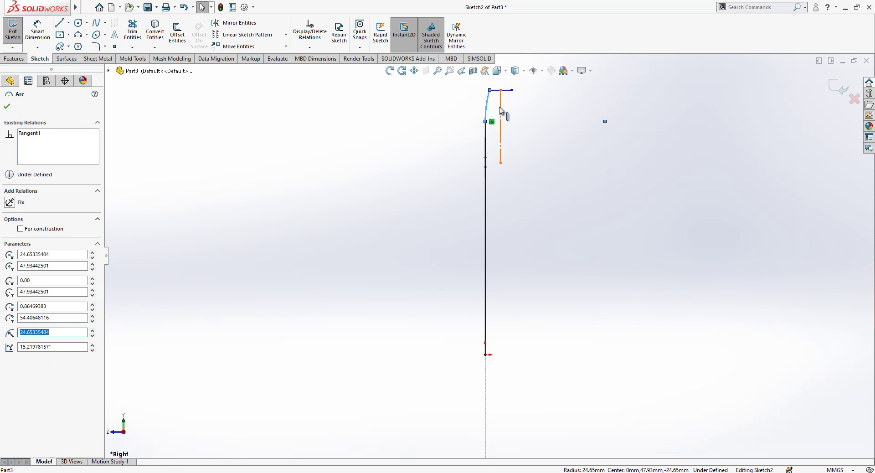
{"action": "left_click", "coordinate": [501, 110], "text": "ctrl"}
{"action": "left_click", "coordinate": [234, 22]}
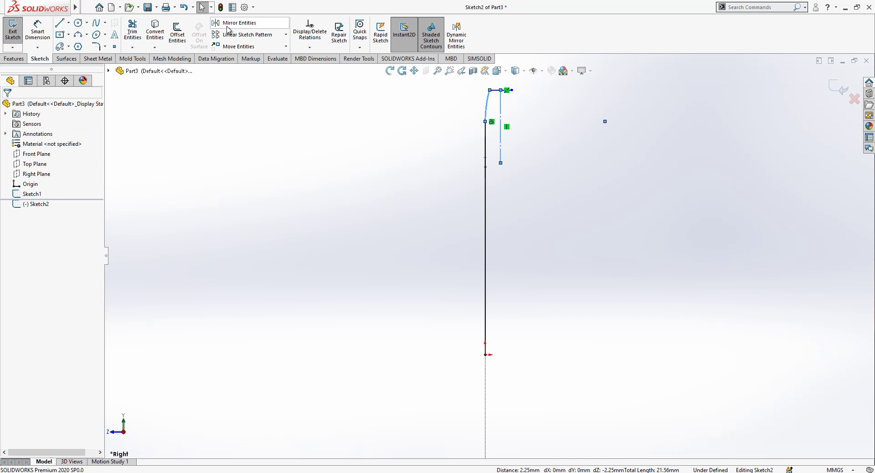
Sketch a vertical line about 6.4 mm down from the mirrored arc's lower end, followed by a horizontal line away from the tooth
{"action": "scroll", "coordinate": [471, 170], "scroll_direction": "up", "scroll_amount": 1}
{"action": "scroll", "coordinate": [652, 161], "scroll_direction": "down", "scroll_amount": 1}
{"action": "right_click_drag", "start_coordinate": [652, 162], "coordinate": [523, 155]}
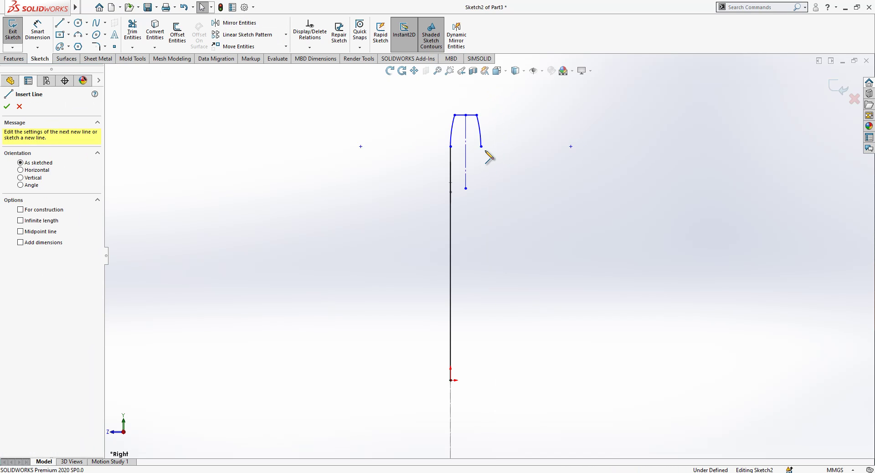
{"action": "left_click", "coordinate": [482, 147]}
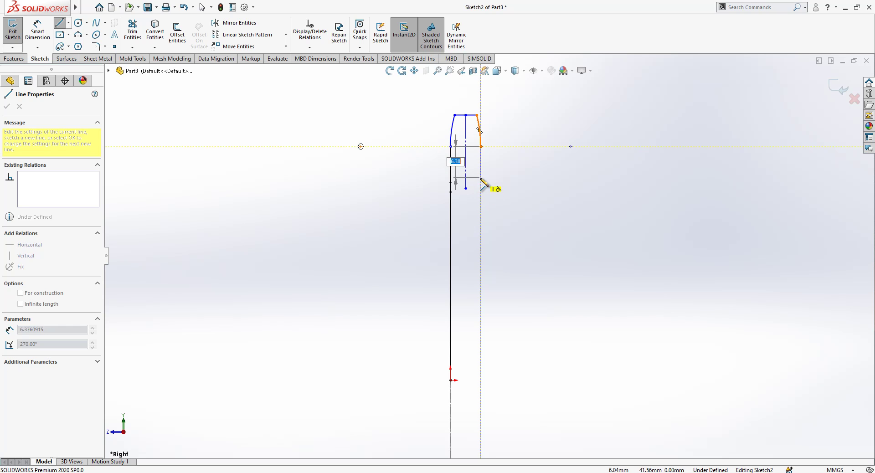
{"action": "left_click", "coordinate": [481, 178]}
{"action": "left_click", "coordinate": [514, 177]}
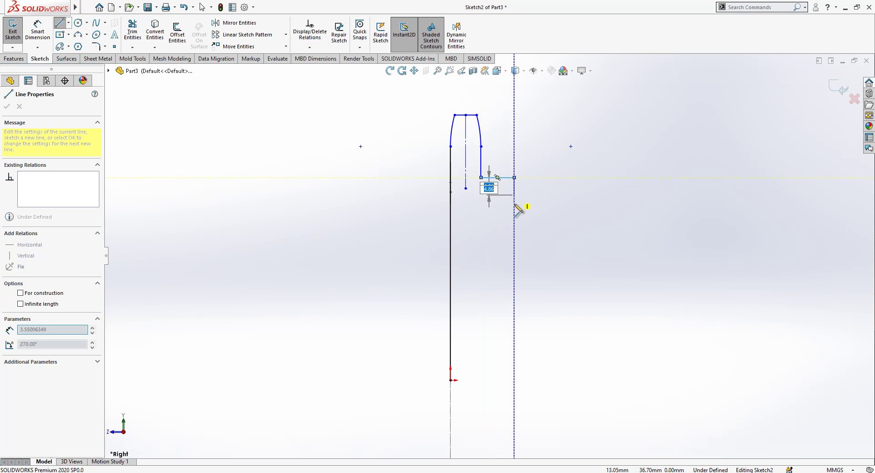
Sketch a vertical line about 10.5 mm down from the horizontal line's free end and convert it to construction geometry
{"action": "left_click", "coordinate": [514, 228]}
{"action": "key", "text": "Escape"}
{"action": "left_click", "coordinate": [514, 210]}
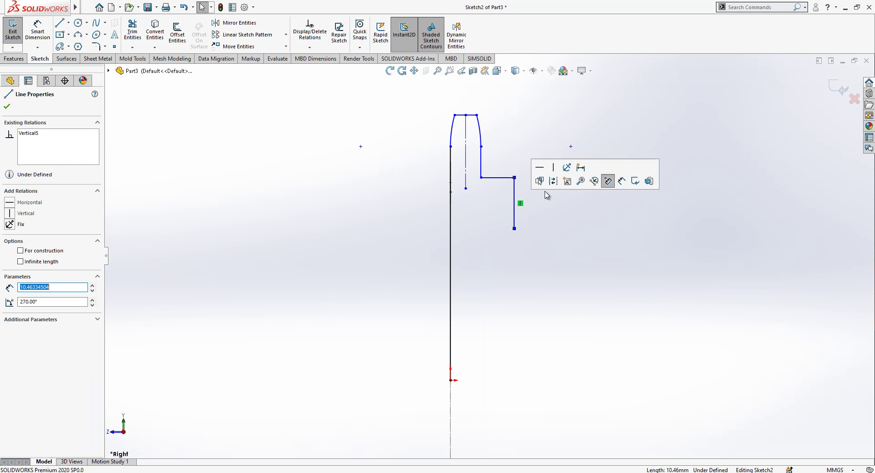
{"action": "left_click", "coordinate": [553, 184]}
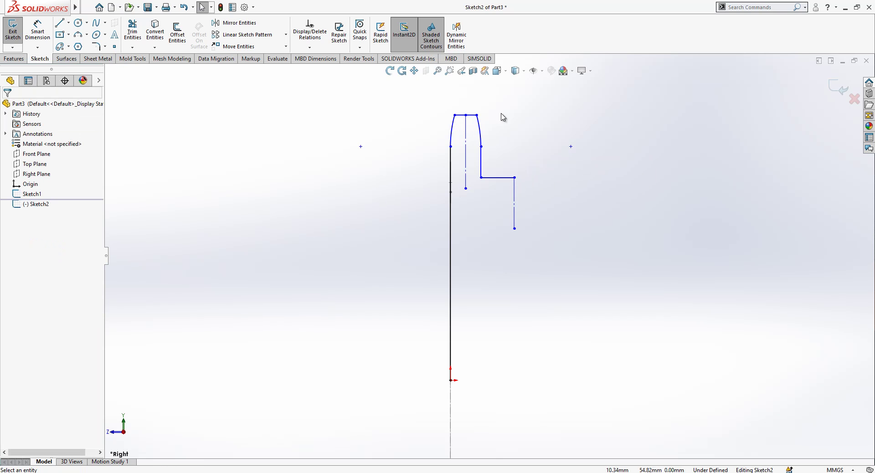
Mirror the tooth profile with its adjoining lines about the short lower construction line, and convert the mirrored long vertical line to construction
{"action": "left_click_drag", "start_coordinate": [509, 104], "coordinate": [409, 124]}
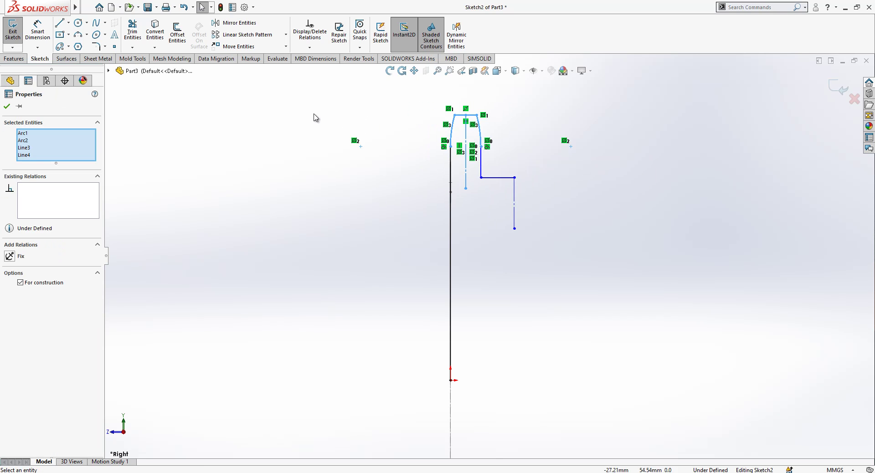
{"action": "left_click", "coordinate": [283, 127]}
{"action": "left_click", "coordinate": [239, 23]}
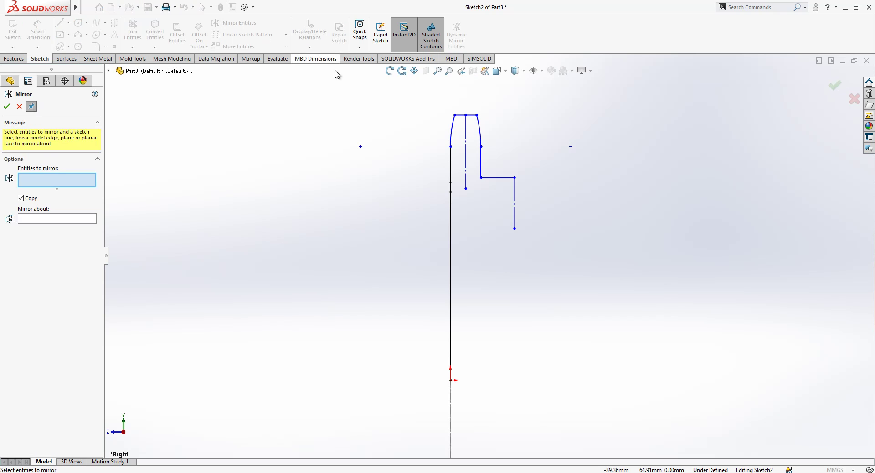
{"action": "left_click_drag", "start_coordinate": [435, 208], "coordinate": [420, 223]}
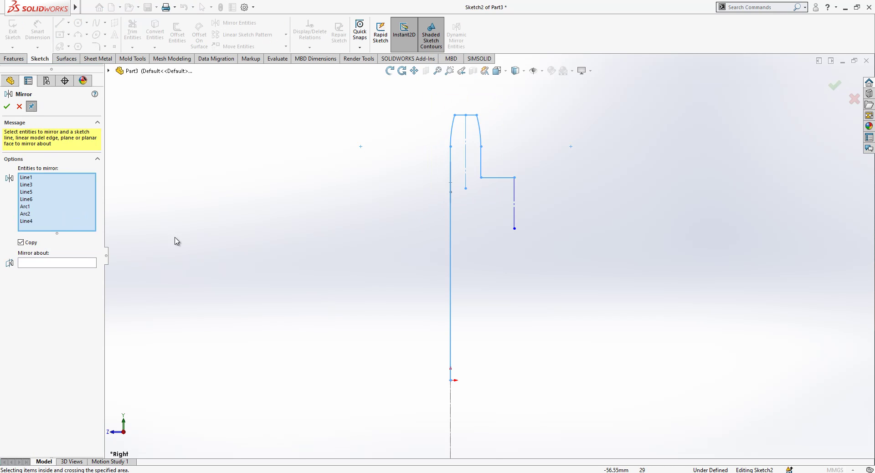
{"action": "left_click", "coordinate": [81, 264]}
{"action": "left_click", "coordinate": [514, 207]}
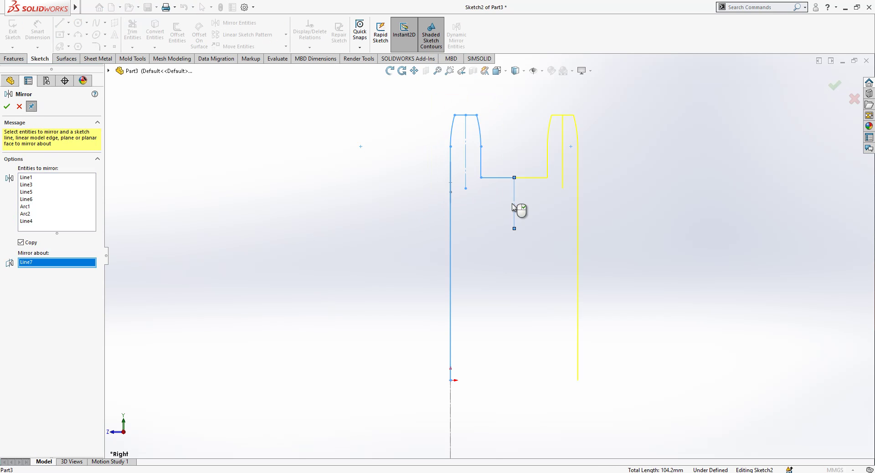
{"action": "right_click", "coordinate": [513, 208]}
{"action": "key", "text": "Escape"}
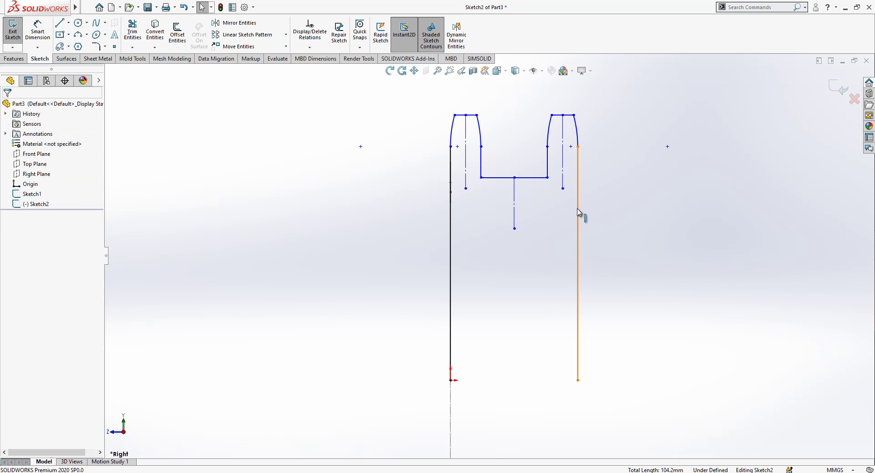
{"action": "left_click", "coordinate": [577, 212]}
{"action": "left_click", "coordinate": [617, 182]}
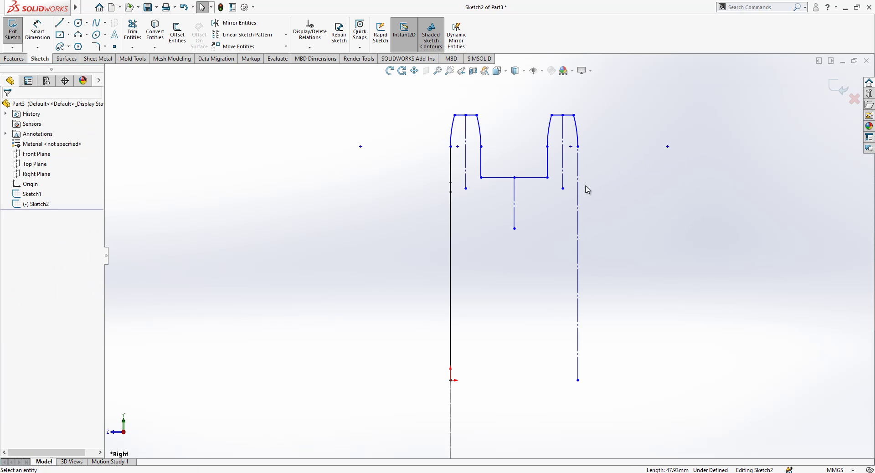
Close the profile with a stepped hub outline from the second tooth, about 25.9 mm high, and a base line about 40.7 mm long to the origin
{"action": "left_click", "coordinate": [59, 23]}
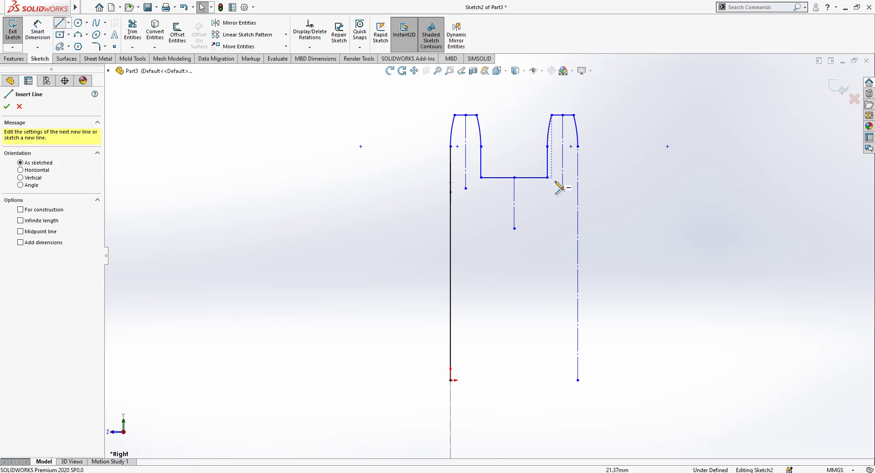
{"action": "left_click", "coordinate": [578, 146]}
{"action": "left_click", "coordinate": [578, 254]}
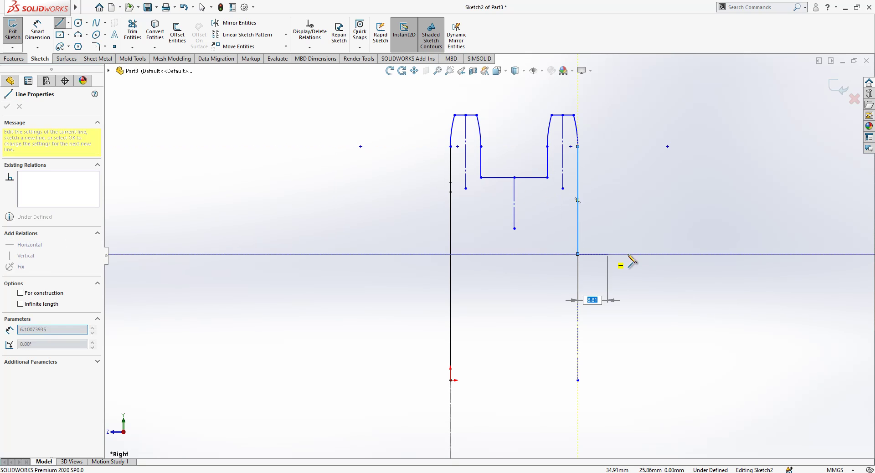
{"action": "left_click", "coordinate": [649, 254]}
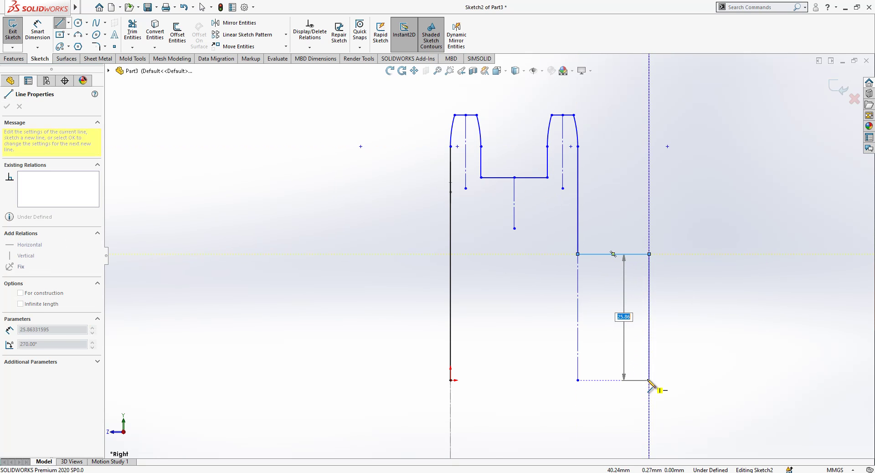
{"action": "left_click", "coordinate": [648, 380]}
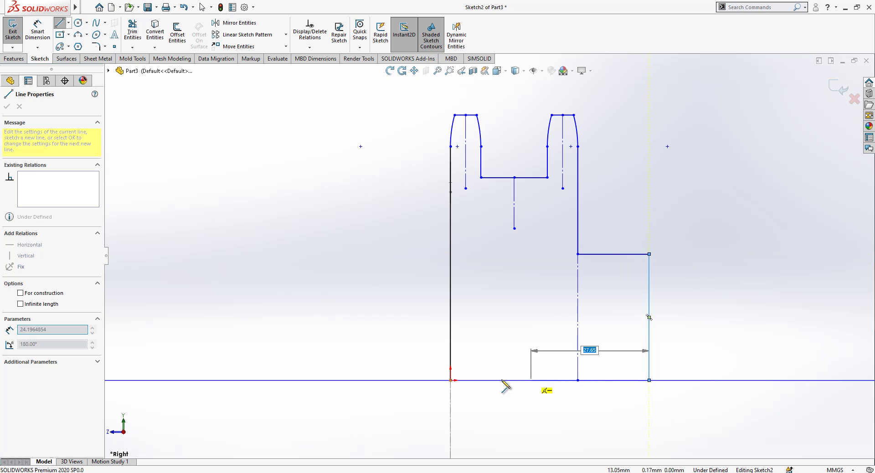
{"action": "left_click", "coordinate": [450, 380]}
Sketch a horizontal bore line across the full profile about 18 mm above the base line
{"action": "left_click", "coordinate": [450, 292]}
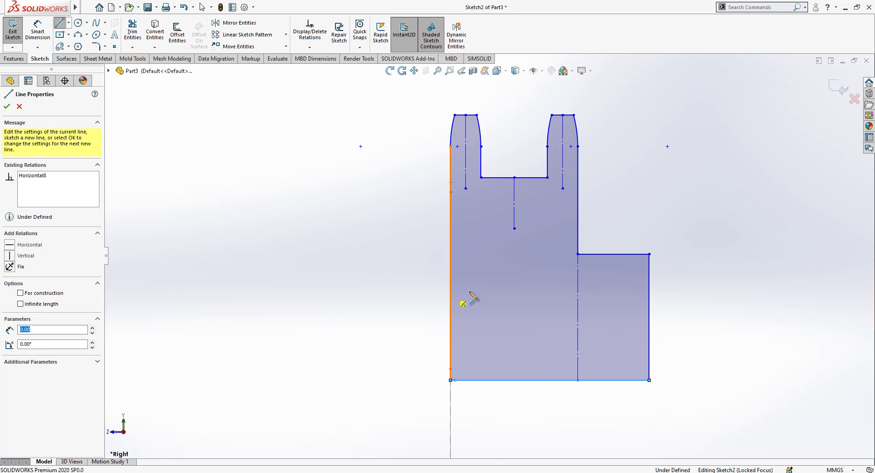
{"action": "left_click", "coordinate": [648, 292]}
{"action": "key", "text": "Escape"}
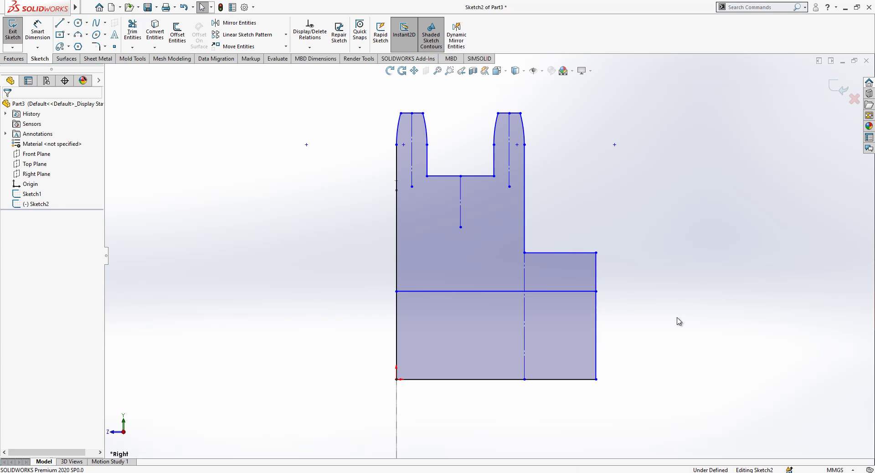
Sketch a horizontal line about 19.3 mm long from the origin away from the profile and convert it to construction geometry
{"action": "key", "text": "l"}
{"action": "left_click", "coordinate": [395, 379]}
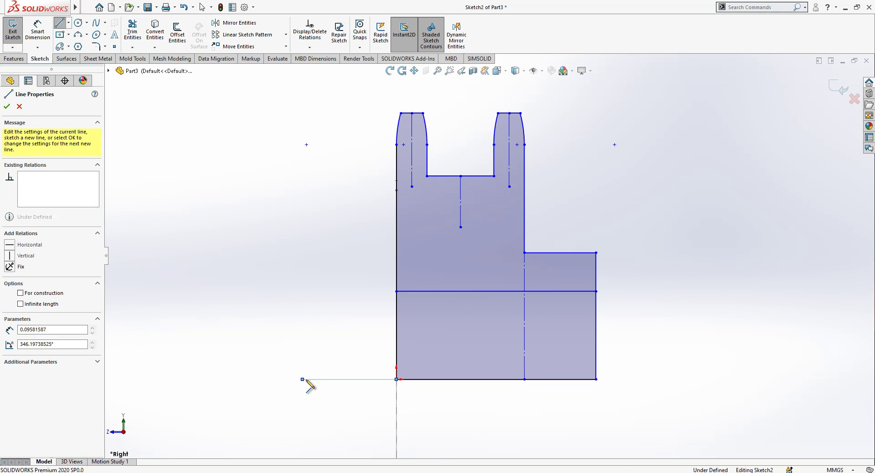
{"action": "key", "text": "Escape"}
{"action": "left_click", "coordinate": [336, 380]}
{"action": "left_click", "coordinate": [366, 353]}
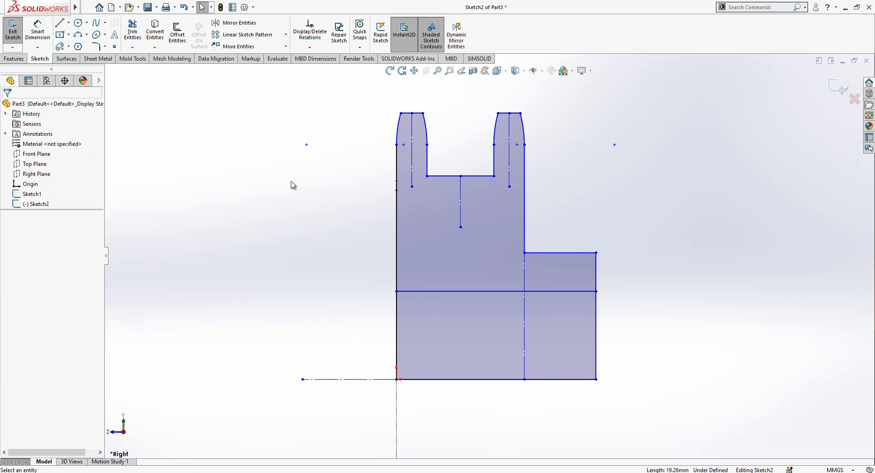
Dimension the horizontal offset between the two ends of the first tooth's outer flank arc as 1.3 mm
{"action": "left_click", "coordinate": [47, 42]}
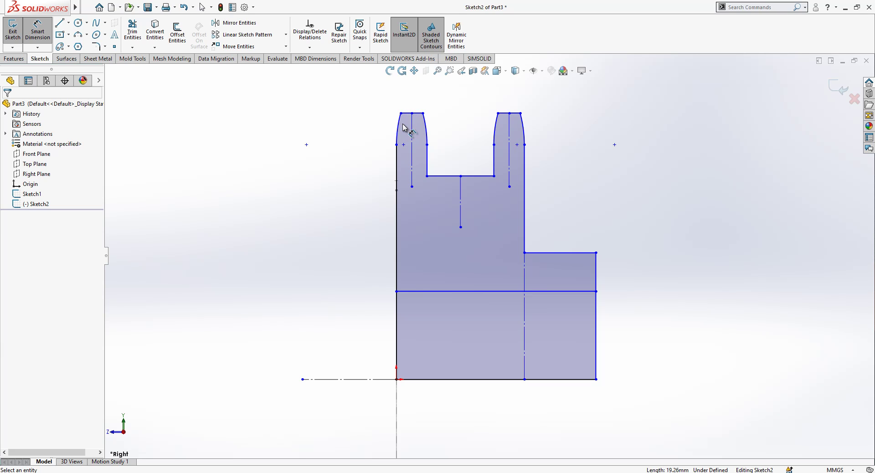
{"action": "left_click", "coordinate": [396, 145]}
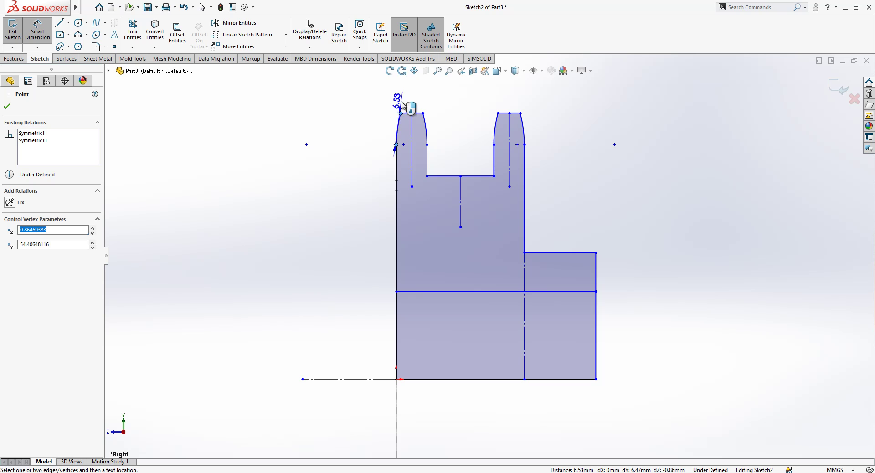
{"action": "left_click", "coordinate": [397, 93]}
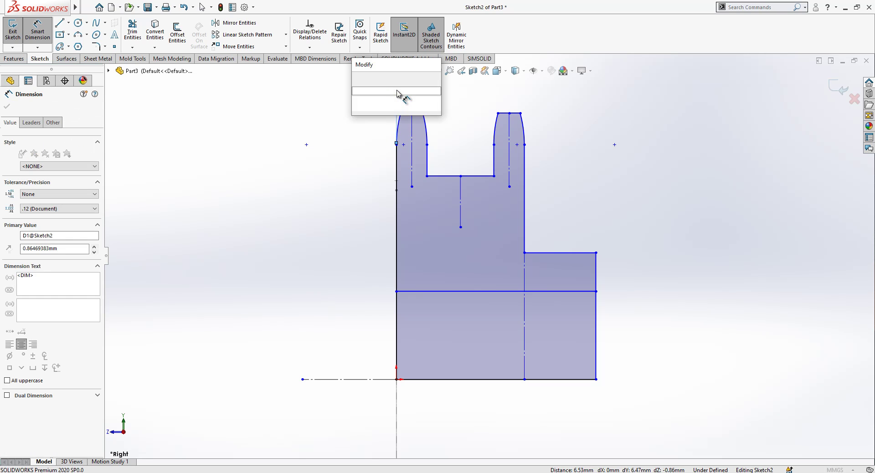
{"action": "type", "text": "1.3"}
{"action": "key", "text": "Return"}
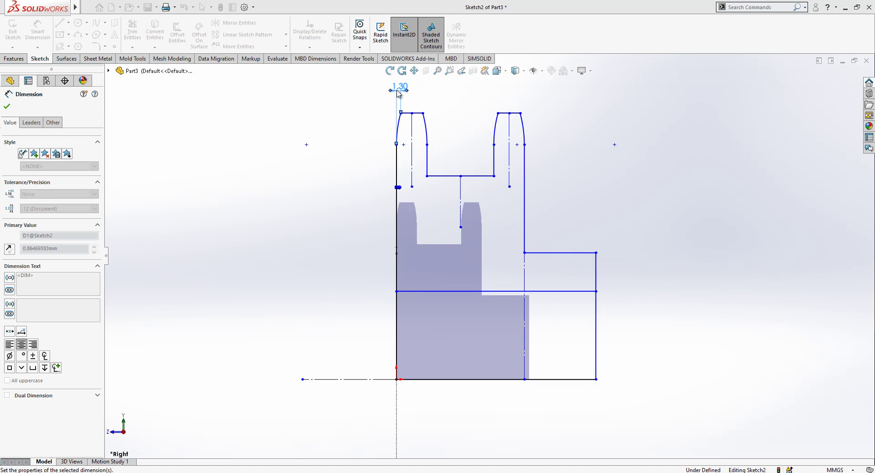
Dimension the radius of the first tooth's outer flank arc as 13 mm
{"action": "left_click", "coordinate": [397, 127]}
{"action": "left_click", "coordinate": [368, 120]}
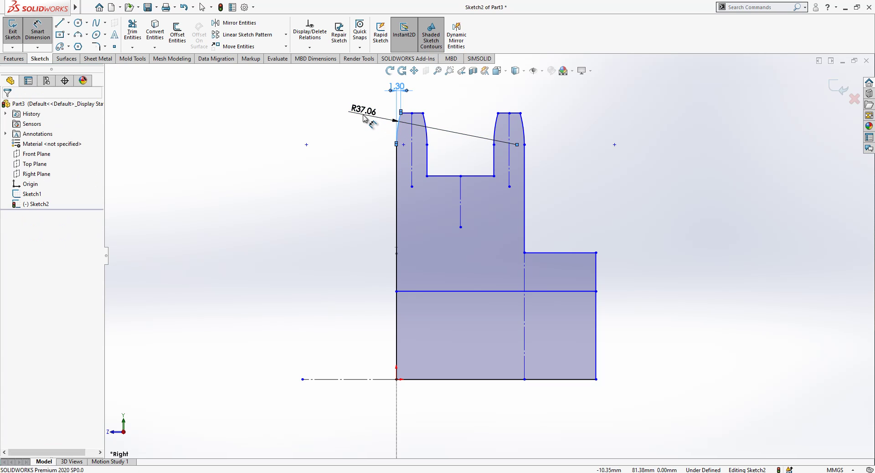
{"action": "type", "text": "13"}
{"action": "key", "text": "Return"}
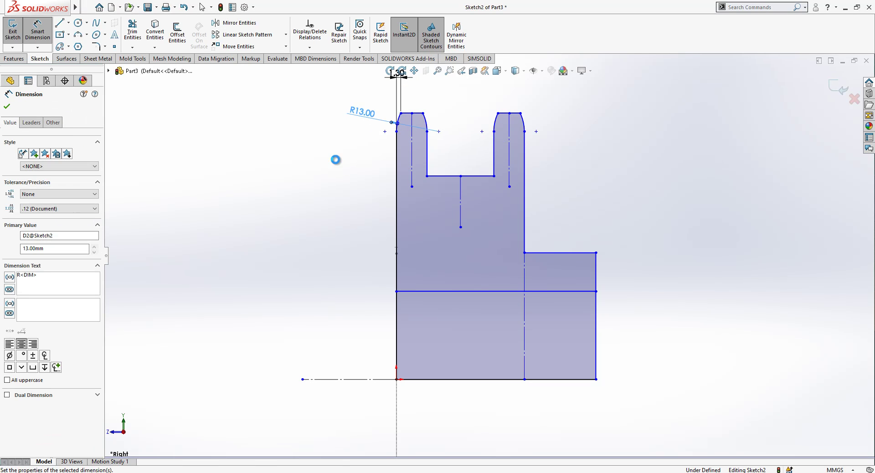
Dimension the first tooth's width between its two vertical sides as 7.2 mm
{"action": "scroll", "coordinate": [453, 147], "scroll_direction": "up", "scroll_amount": 1}
{"action": "scroll", "coordinate": [461, 153], "scroll_direction": "down", "scroll_amount": 1}
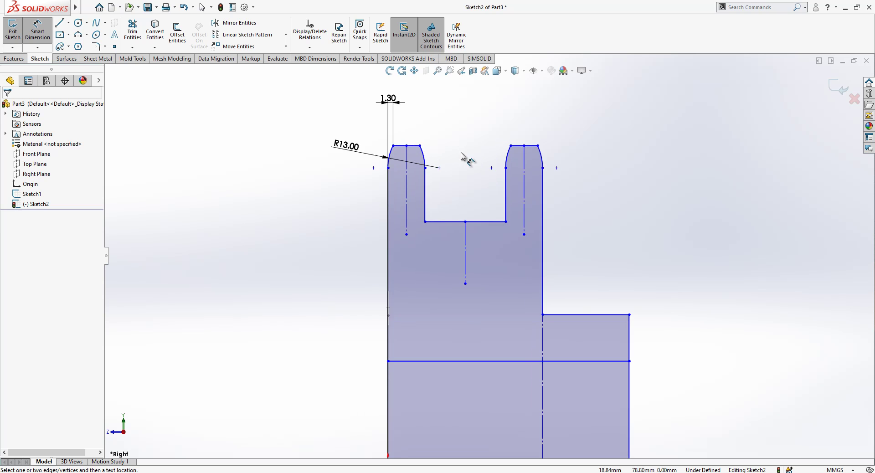
{"action": "left_click", "coordinate": [387, 201]}
{"action": "left_click", "coordinate": [425, 187]}
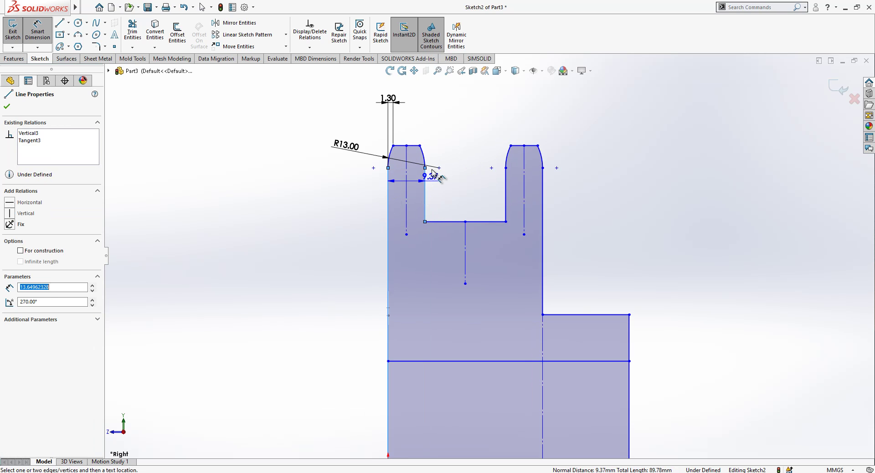
{"action": "left_click", "coordinate": [451, 119]}
{"action": "type", "text": "7.0"}
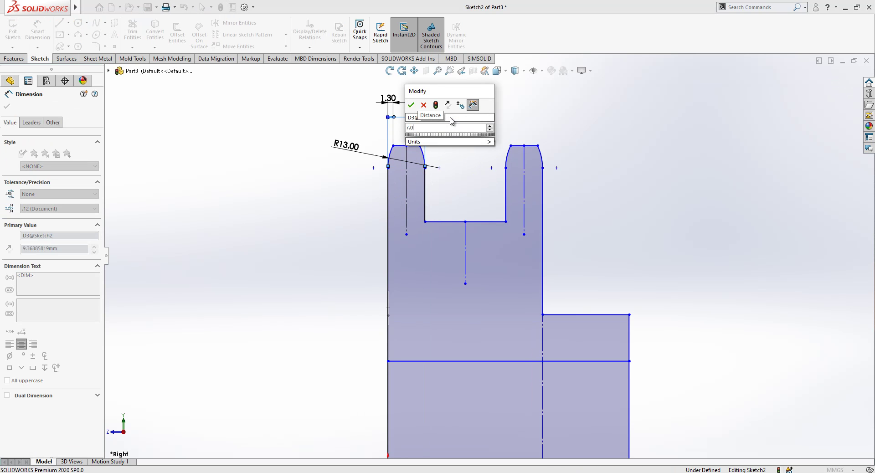
{"action": "key", "text": "Return"}
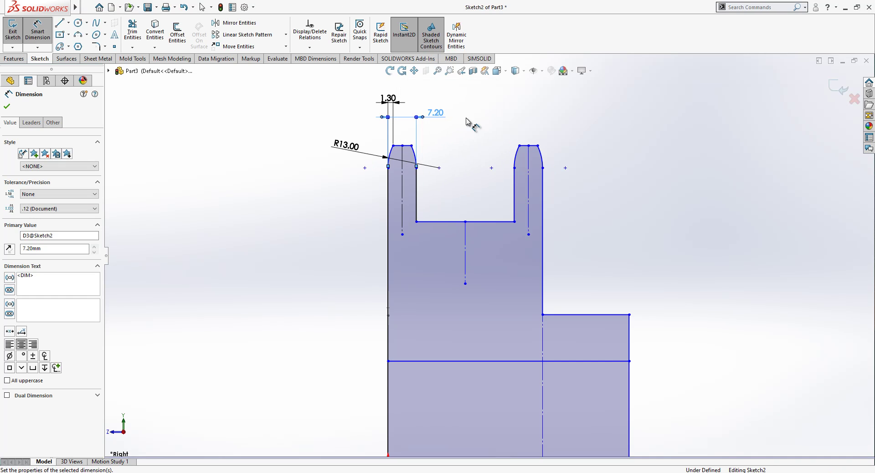
Dimension the overall width across the outer vertical sides of both teeth as 21 mm
{"action": "left_click", "coordinate": [542, 190]}
{"action": "left_click", "coordinate": [388, 195]}
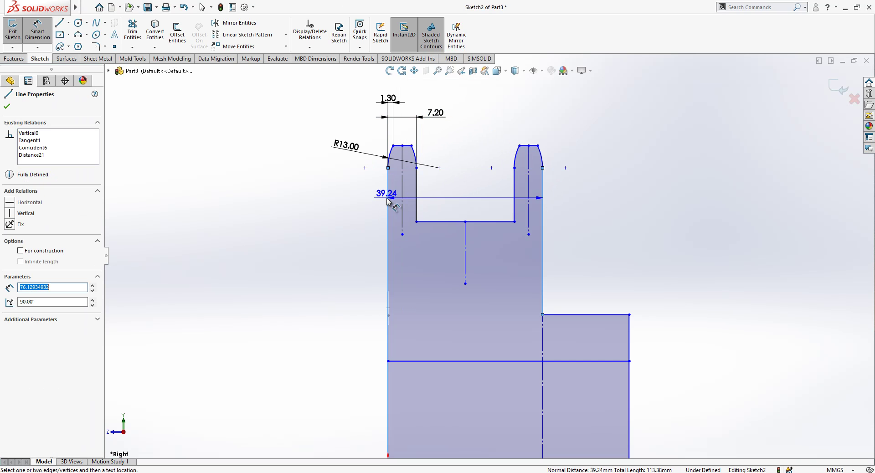
{"action": "key", "text": "f"}
{"action": "left_click", "coordinate": [473, 159]}
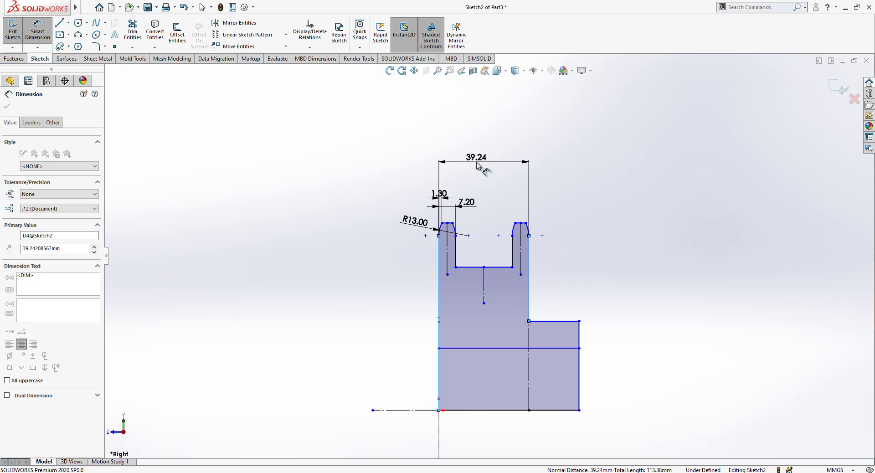
{"action": "type", "text": "21"}
{"action": "key", "text": "Return"}
{"action": "key", "text": "Escape"}
Dimension the depth of the groove between the teeth, from tooth tip to groove floor, as 15 mm
{"action": "scroll", "coordinate": [533, 360], "scroll_direction": "down", "scroll_amount": 2}
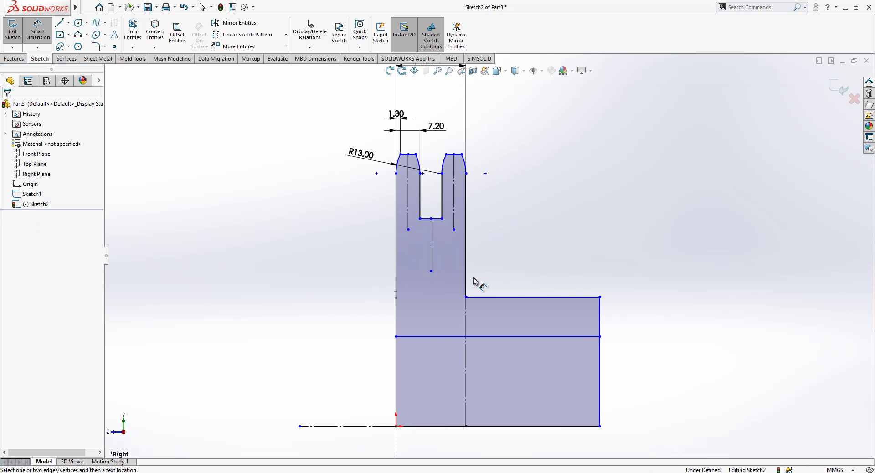
{"action": "left_click", "coordinate": [436, 219]}
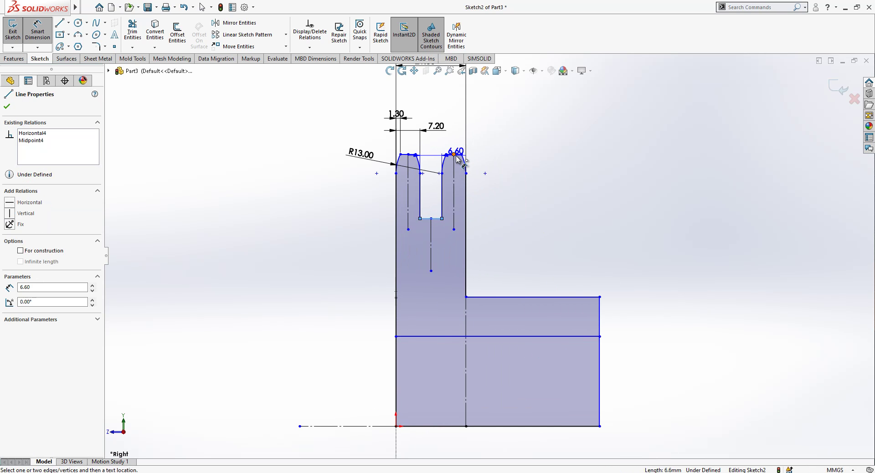
{"action": "left_click", "coordinate": [454, 156]}
{"action": "left_click", "coordinate": [538, 191]}
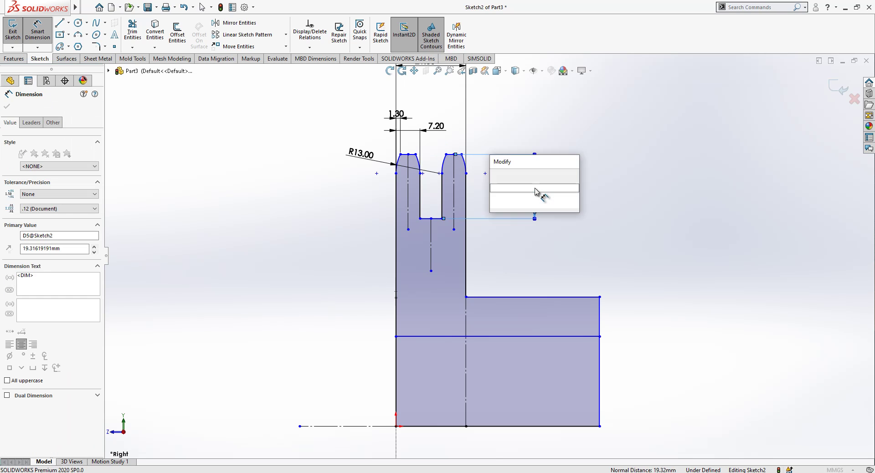
{"action": "type", "text": "15"}
{"action": "key", "text": "Return"}
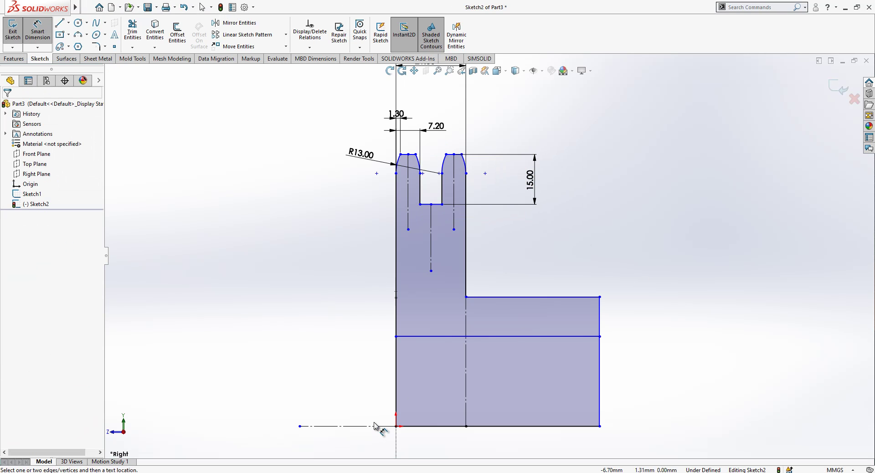
Dimension the hub's outer diameter as 50 mm, from its upper edge about the horizontal centerline
{"action": "left_click", "coordinate": [508, 297]}
{"action": "scroll", "coordinate": [506, 291], "scroll_direction": "up", "scroll_amount": 3}
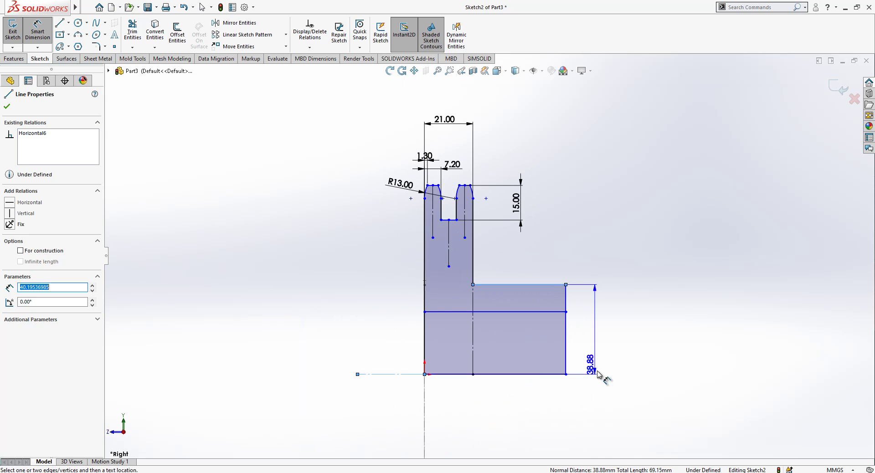
{"action": "left_click", "coordinate": [606, 409]}
{"action": "type", "text": "6"}
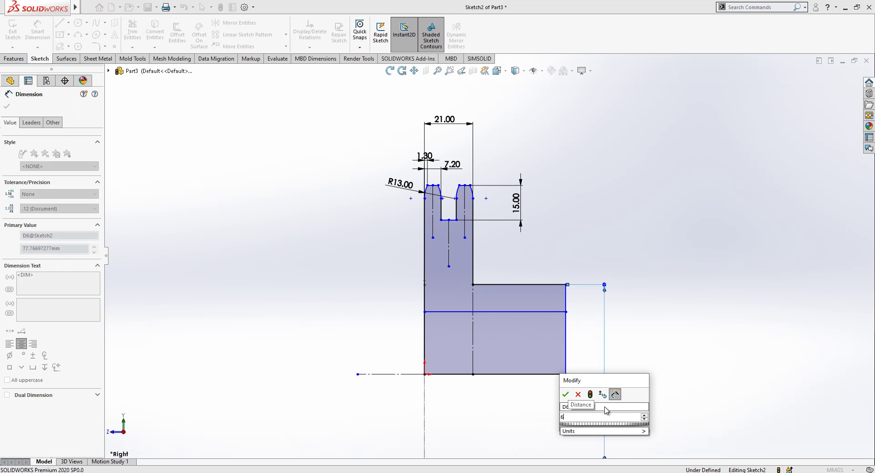
{"action": "key", "text": "BackSpace"}
{"action": "type", "text": "55"}
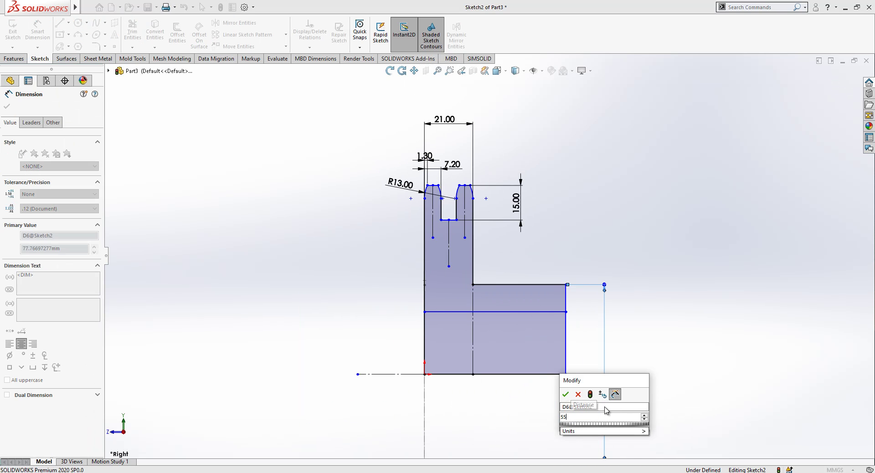
{"action": "key", "text": "BackSpace"}
{"action": "type", "text": "0"}
{"action": "key", "text": "Return"}
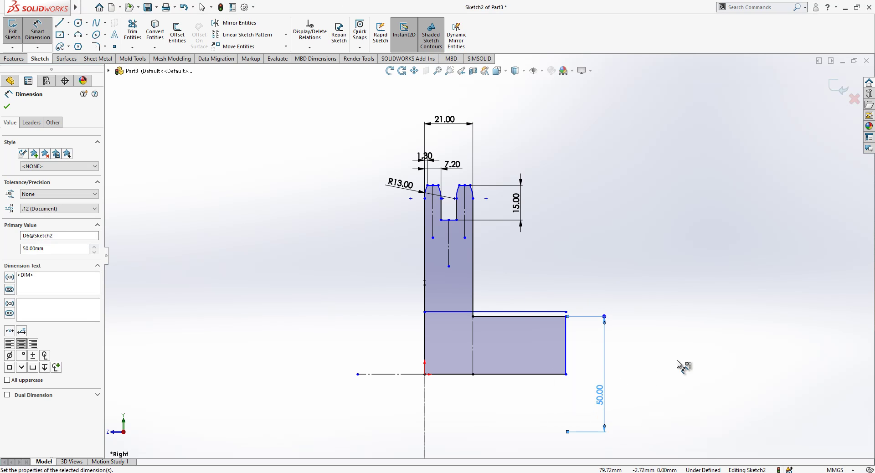
{"action": "left_click", "coordinate": [702, 342]}
Move the bore line below the hub's upper edge, to about 16 mm above the base line
{"action": "scroll", "coordinate": [614, 345], "scroll_direction": "down", "scroll_amount": 2}
{"action": "key", "text": "Escape"}
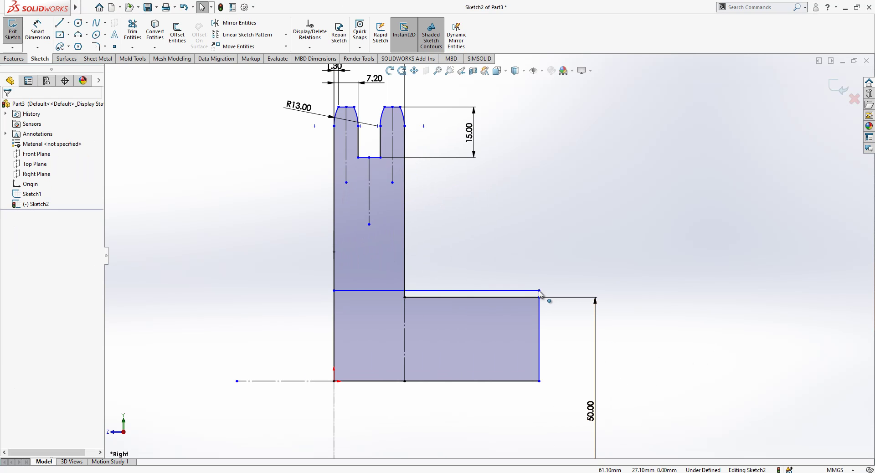
{"action": "left_click_drag", "start_coordinate": [538, 291], "coordinate": [537, 328]}
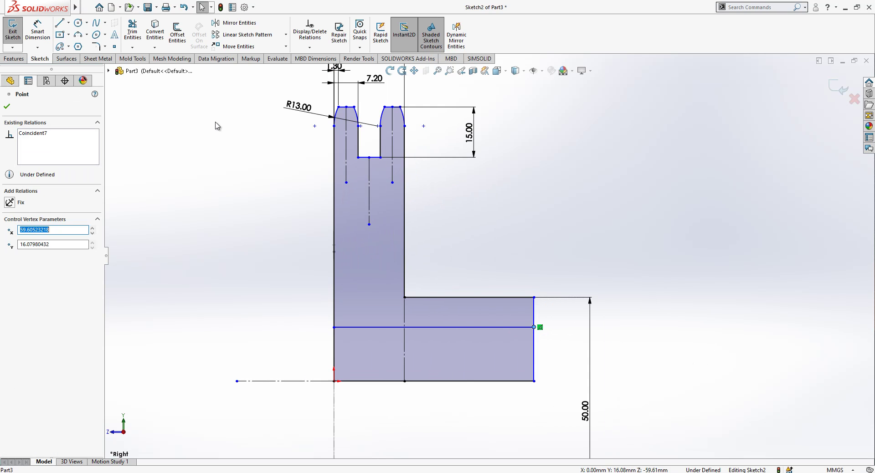
Dimension the length of the hub's upper edge as 12 mm
{"action": "left_click", "coordinate": [37, 32]}
{"action": "left_click", "coordinate": [461, 297]}
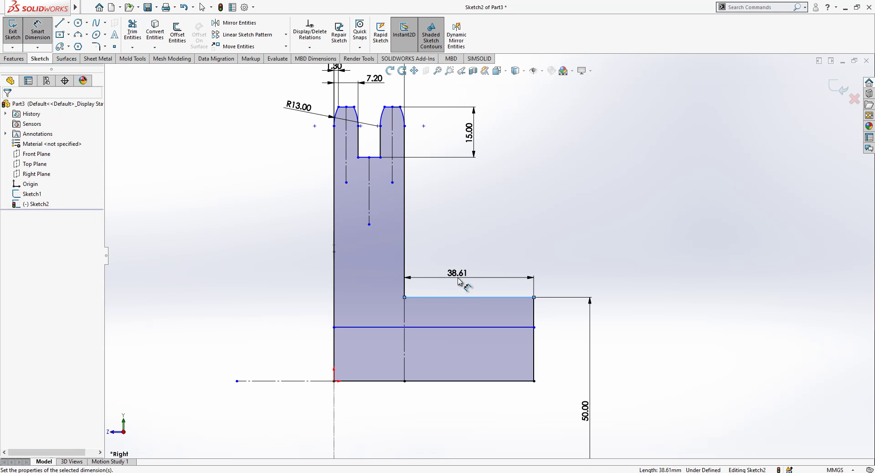
{"action": "left_click", "coordinate": [459, 281]}
{"action": "type", "text": "12"}
{"action": "key", "text": "Return"}
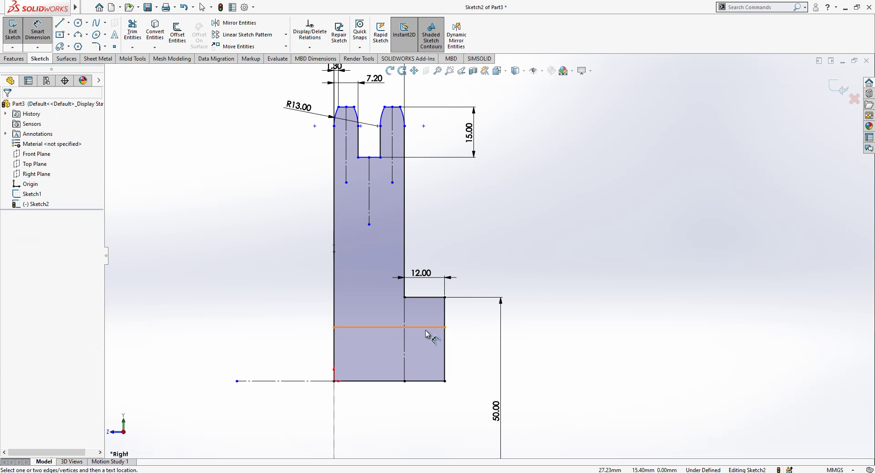
Dimension the bore diameter as 30 mm, from the bore line about the horizontal centerline
{"action": "left_click", "coordinate": [423, 328]}
{"action": "left_click", "coordinate": [294, 380]}
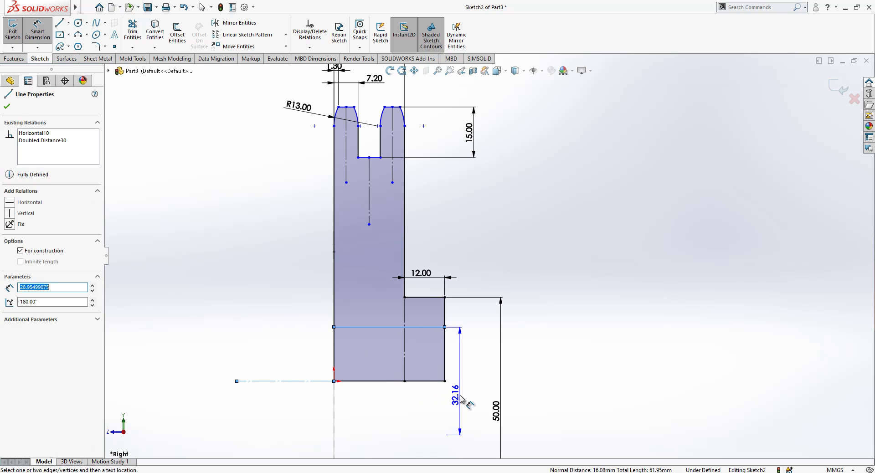
{"action": "left_click", "coordinate": [460, 398]}
{"action": "type", "text": "30"}
{"action": "key", "text": "Return"}
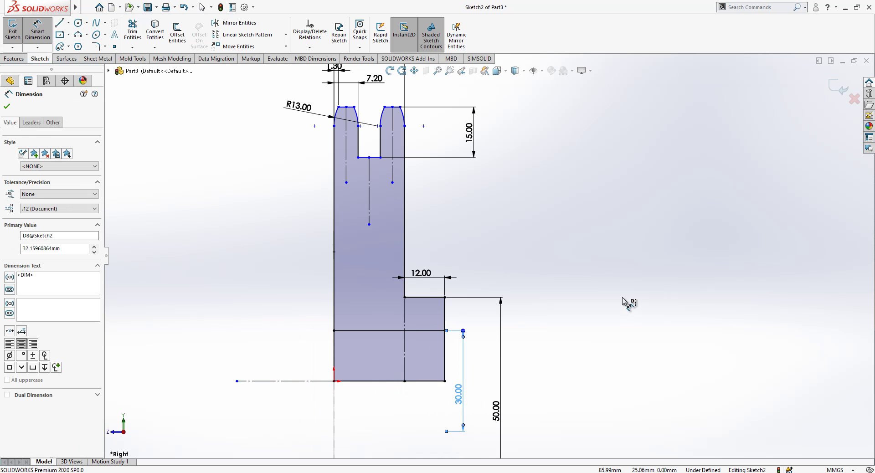
{"action": "left_click", "coordinate": [622, 298]}
Place a diameter dimension between the first tooth's tip midpoint and the horizontal centerline
{"action": "scroll", "coordinate": [412, 134], "scroll_direction": "up", "scroll_amount": 1}
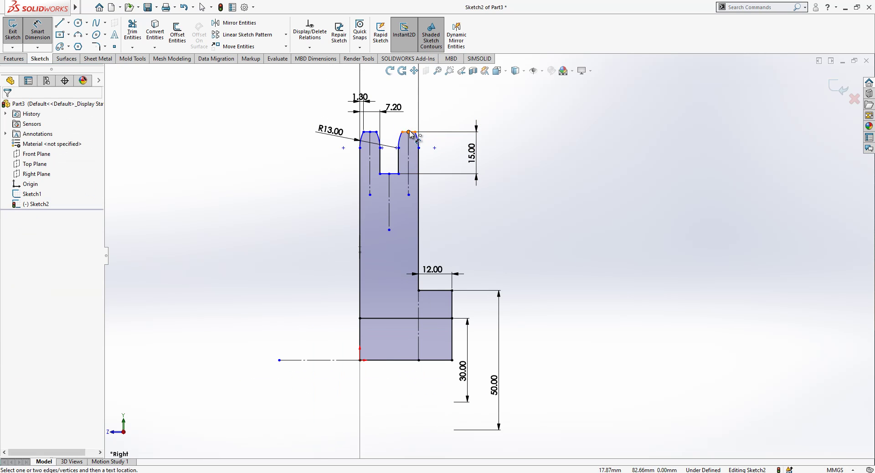
{"action": "left_click", "coordinate": [370, 132]}
{"action": "left_click", "coordinate": [336, 360]}
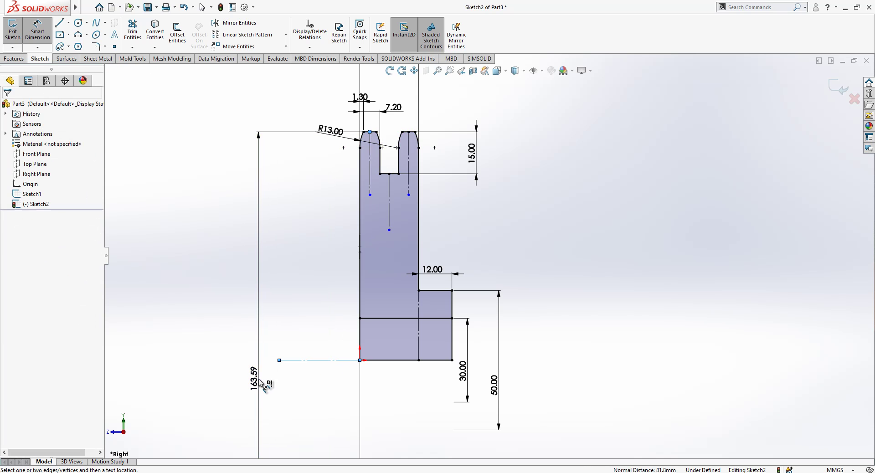
{"action": "left_click", "coordinate": [258, 382]}
Check the major diameter and its formula D0+1.25*P-D in the Excel sheet, and return to SOLIDWORKS
{"action": "key", "text": "alt+Tab"}
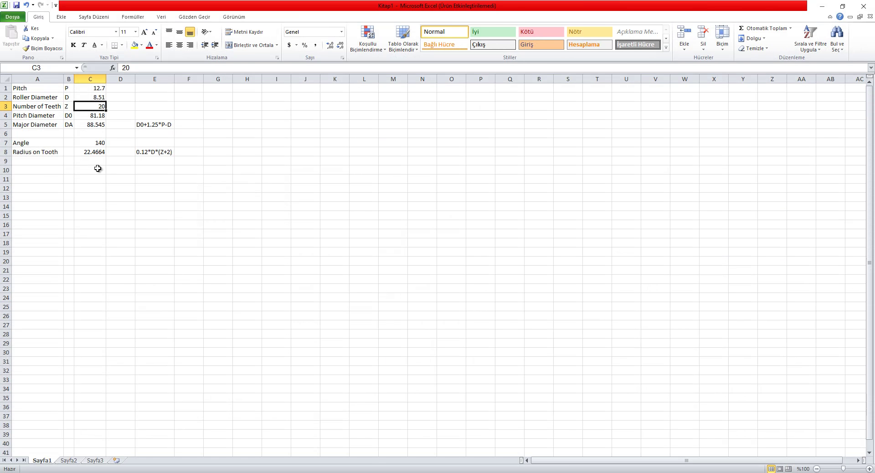
{"action": "left_click", "coordinate": [94, 161]}
{"action": "left_click", "coordinate": [56, 127]}
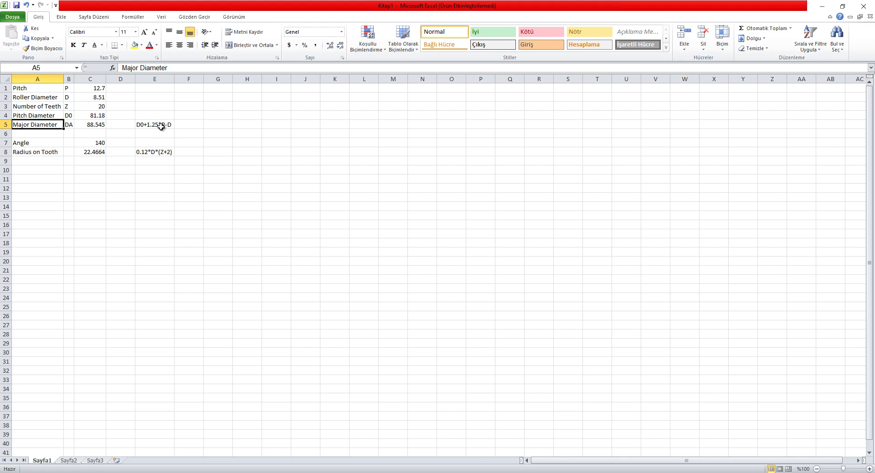
{"action": "left_click", "coordinate": [95, 90]}
{"action": "left_click", "coordinate": [169, 124]}
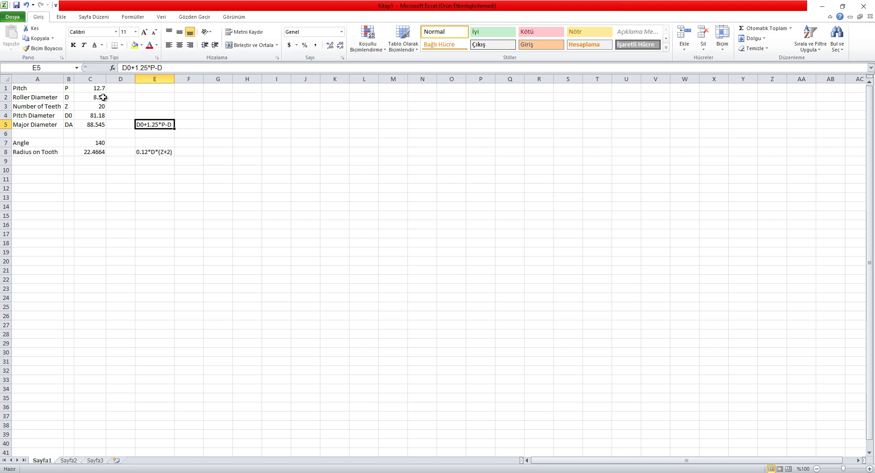
{"action": "left_click", "coordinate": [821, 12]}
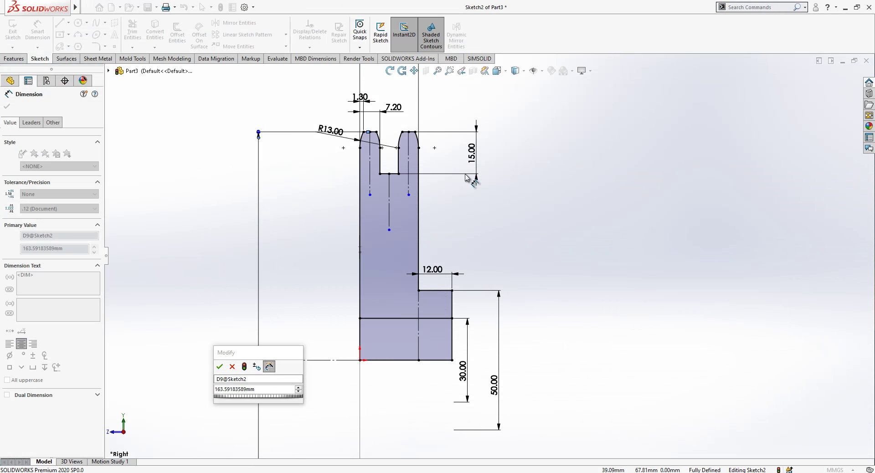
{"action": "key", "text": "alt+Tab"}
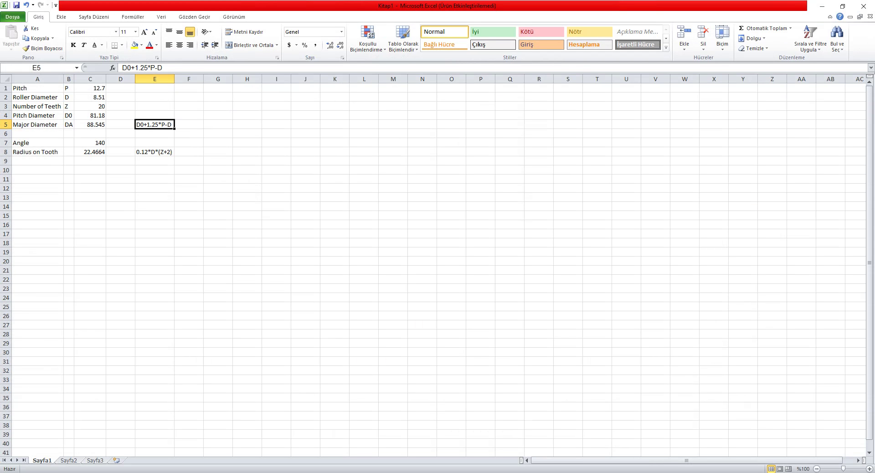
{"action": "key", "text": "alt+Tab"}
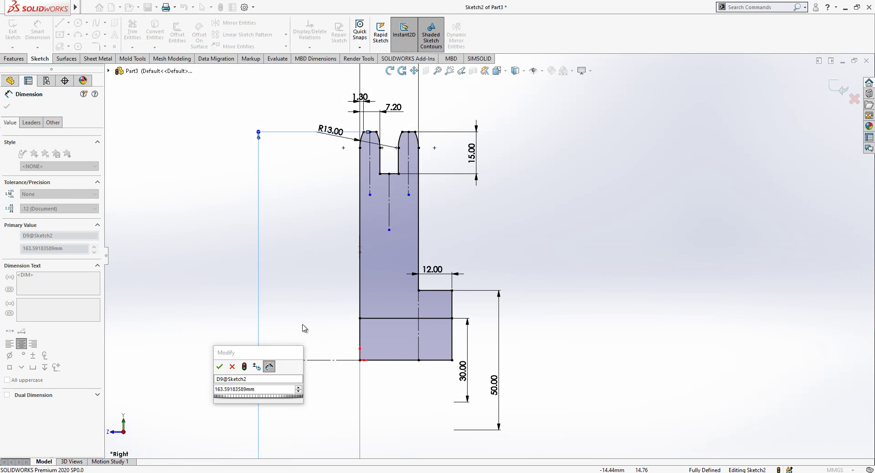
Set the tooth tip diameter to 88.55 mm
{"action": "double_click", "coordinate": [256, 390]}
{"action": "type", "text": "88"}
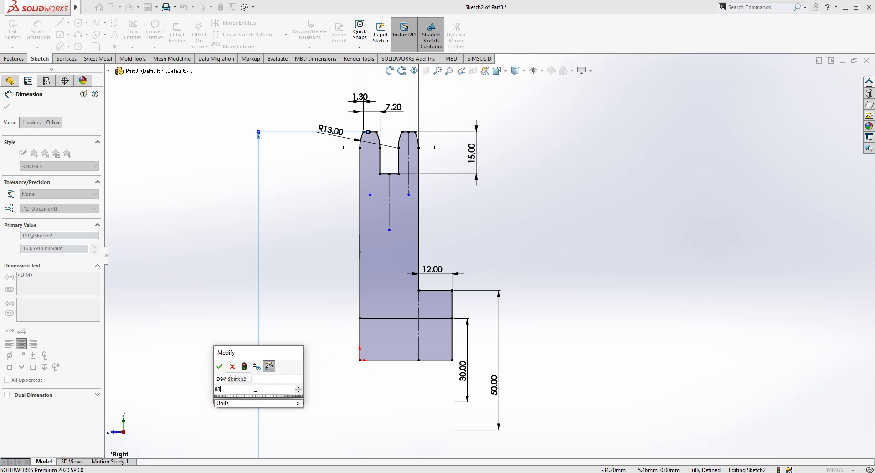
{"action": "type", "text": ".55"}
{"action": "key", "text": "Return"}
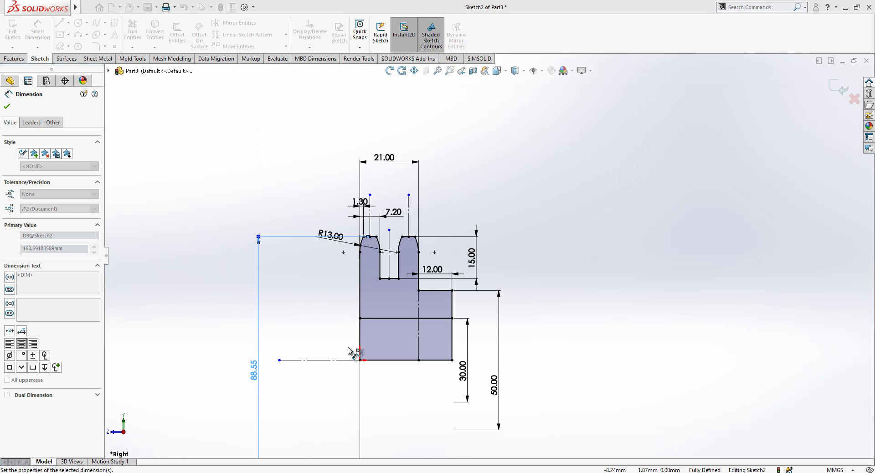
Finish the dimensioned cross-section sketch and exit it
{"action": "left_click", "coordinate": [538, 265]}
{"action": "mouse_move", "coordinate": [436, 346]}
{"action": "middle_mouse_down"}
{"action": "mouse_move", "coordinate": [458, 289]}
{"action": "mouse_move", "coordinate": [493, 296]}
{"action": "middle_mouse_up"}
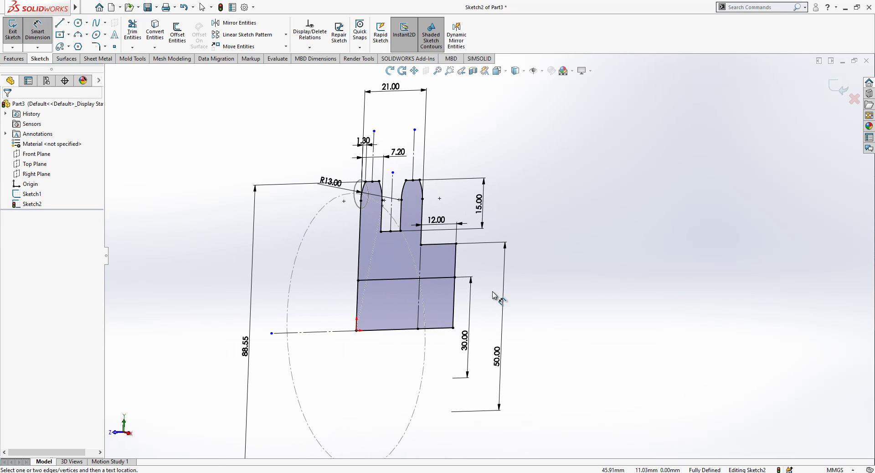
{"action": "left_click", "coordinate": [833, 86]}
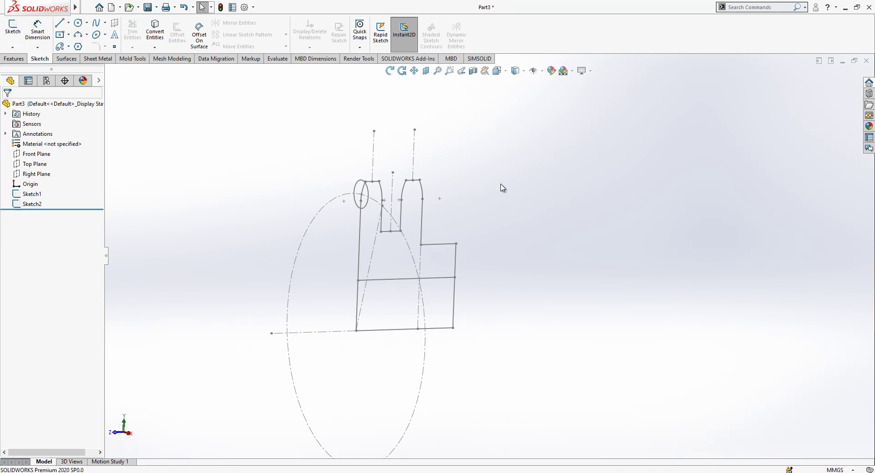
Revolve the closed double-row profile region of the cross-section sketch 360° about its horizontal base line, with the thin feature disabled
{"action": "left_click", "coordinate": [31, 203]}
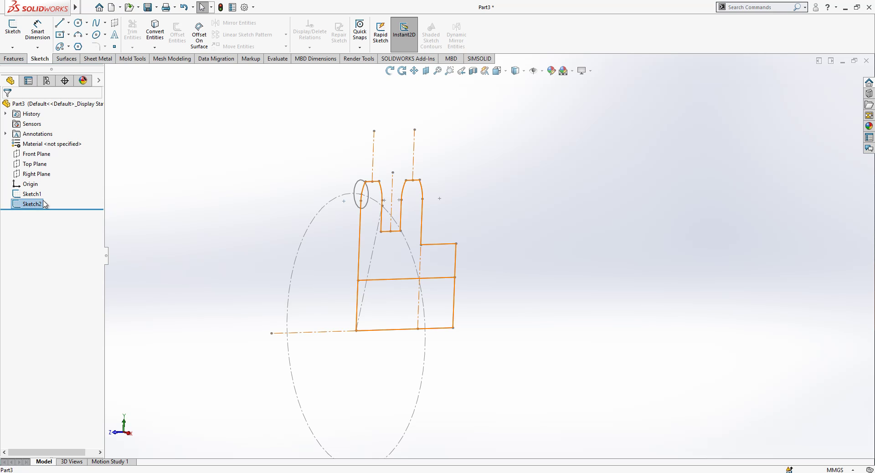
{"action": "left_click", "coordinate": [15, 59]}
{"action": "left_click", "coordinate": [44, 32]}
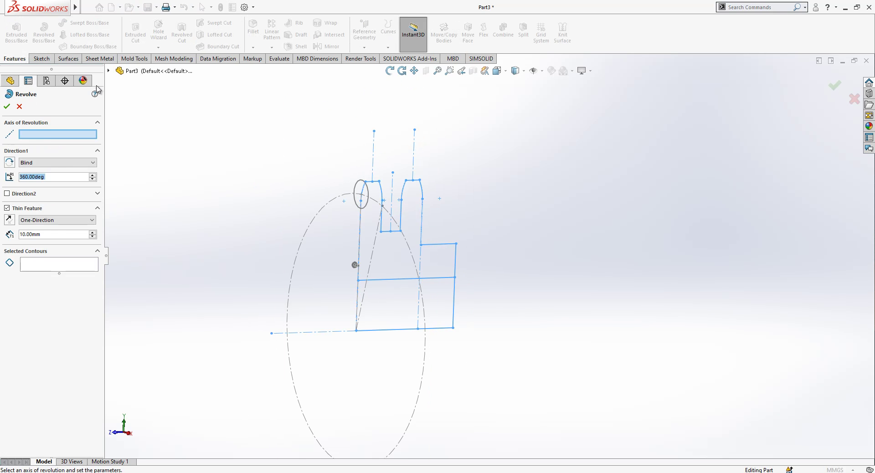
{"action": "left_click", "coordinate": [7, 209]}
{"action": "left_click", "coordinate": [61, 237]}
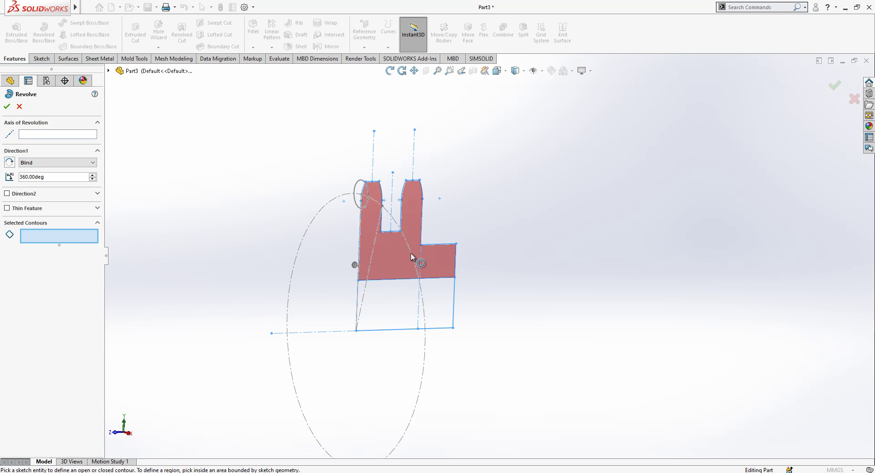
{"action": "left_click", "coordinate": [441, 265]}
{"action": "left_click", "coordinate": [39, 135]}
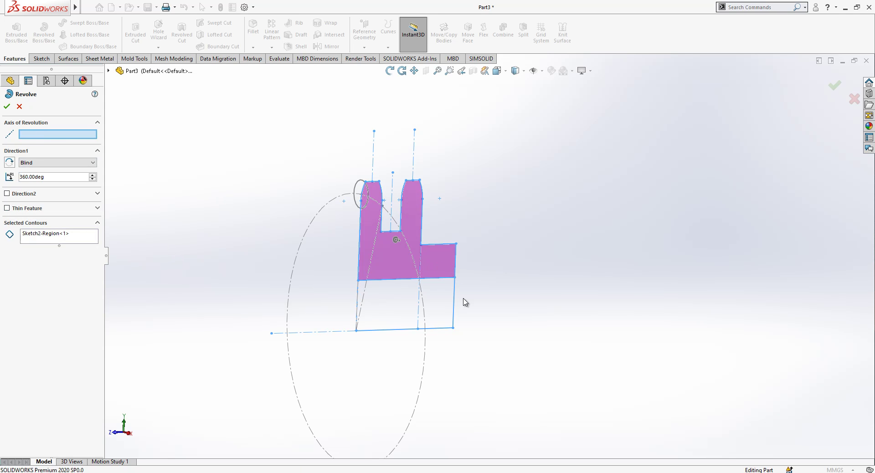
{"action": "left_click", "coordinate": [447, 330]}
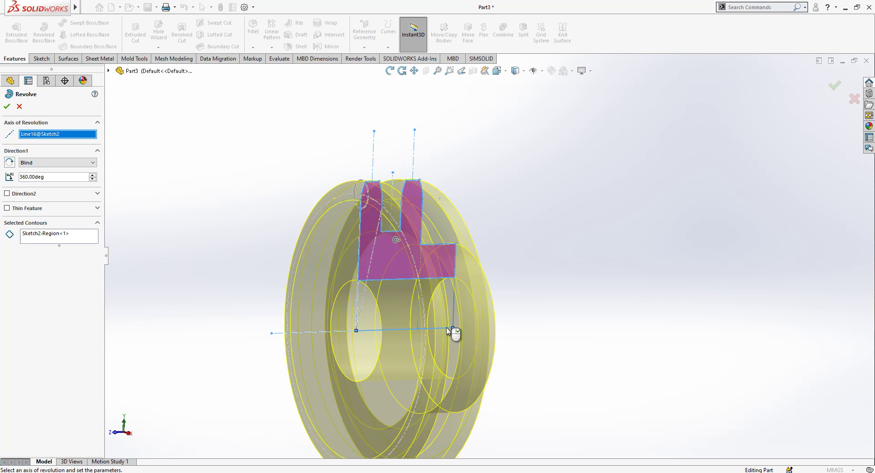
{"action": "left_click", "coordinate": [8, 111]}
Start a sketch on the disc's flat front face, viewed normal to it, and convert the 8.51 mm roller circle into it
{"action": "mouse_move", "coordinate": [465, 261]}
{"action": "middle_mouse_down"}
{"action": "mouse_move", "coordinate": [408, 264]}
{"action": "mouse_move", "coordinate": [447, 271]}
{"action": "mouse_move", "coordinate": [480, 248]}
{"action": "middle_mouse_up"}
{"action": "key", "text": "Escape"}
{"action": "left_click", "coordinate": [362, 234]}
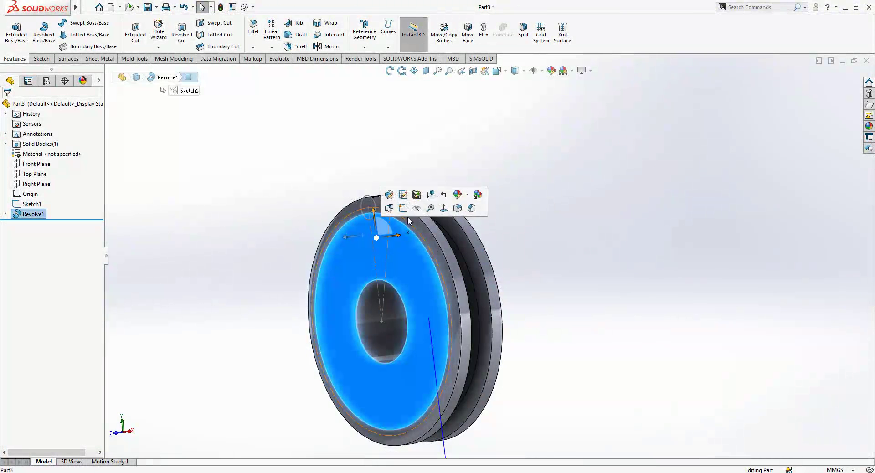
{"action": "left_click", "coordinate": [444, 209]}
{"action": "left_click", "coordinate": [266, 201]}
{"action": "scroll", "coordinate": [462, 224], "scroll_direction": "up", "scroll_amount": 1}
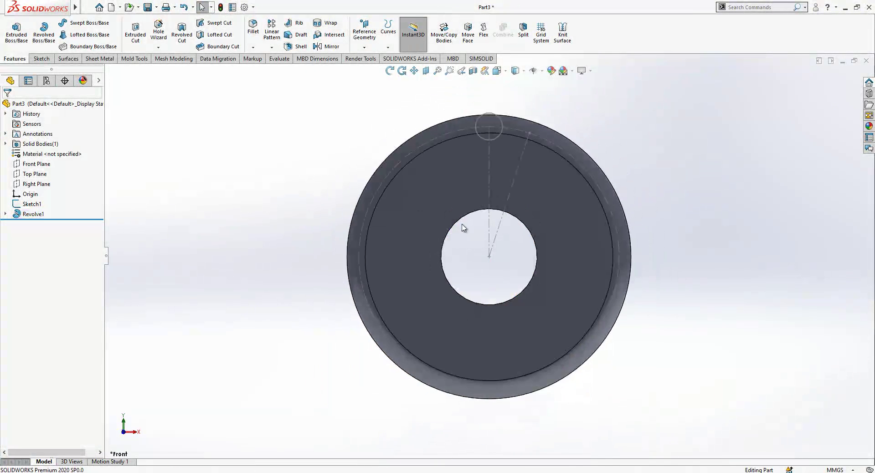
{"action": "scroll", "coordinate": [555, 149], "scroll_direction": "down", "scroll_amount": 1}
{"action": "left_click", "coordinate": [482, 138]}
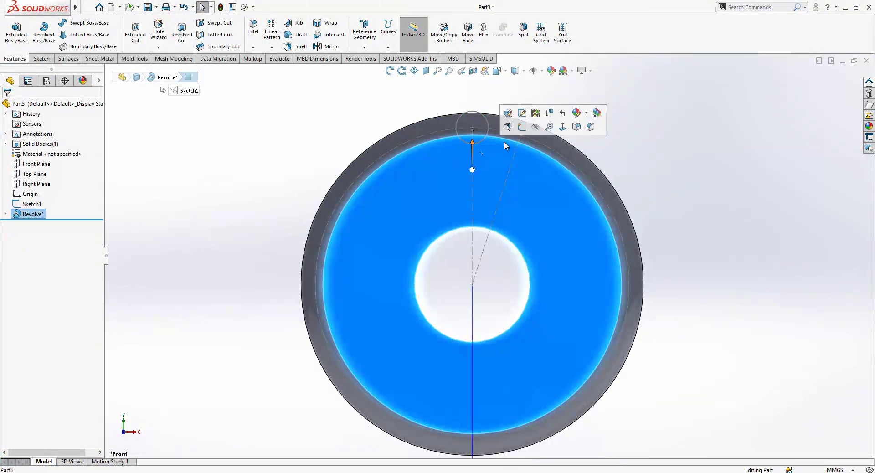
{"action": "left_click", "coordinate": [521, 126]}
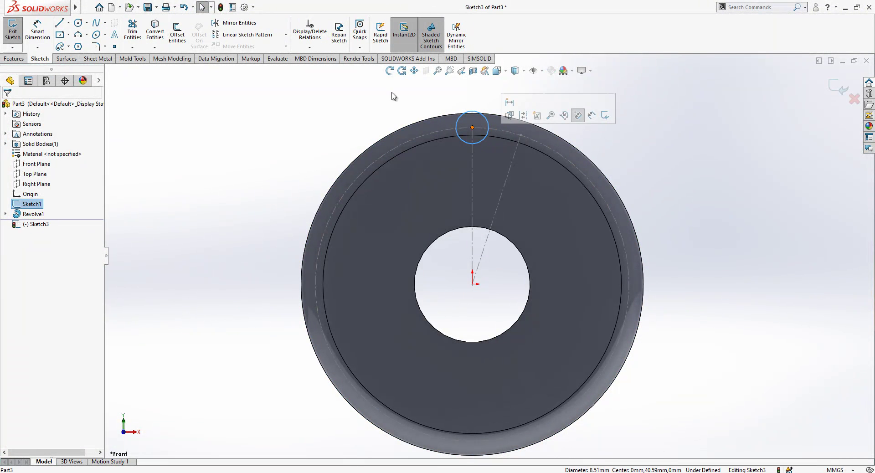
{"action": "left_click", "coordinate": [155, 30]}
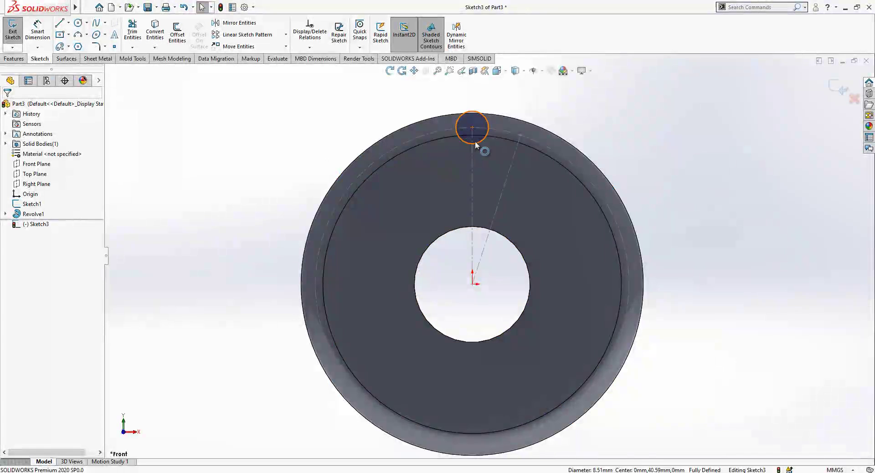
Sketch two lines of about 4.26 mm from the roller circle's center, sloping down to its left and right edges
{"action": "scroll", "coordinate": [476, 145], "scroll_direction": "down", "scroll_amount": 2}
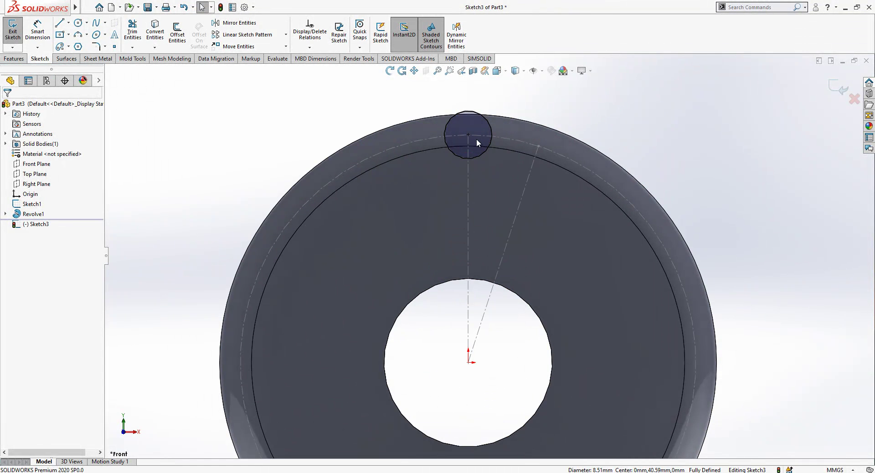
{"action": "key", "text": "l"}
{"action": "scroll", "coordinate": [477, 141], "scroll_direction": "down", "scroll_amount": 2}
{"action": "left_click", "coordinate": [466, 145]}
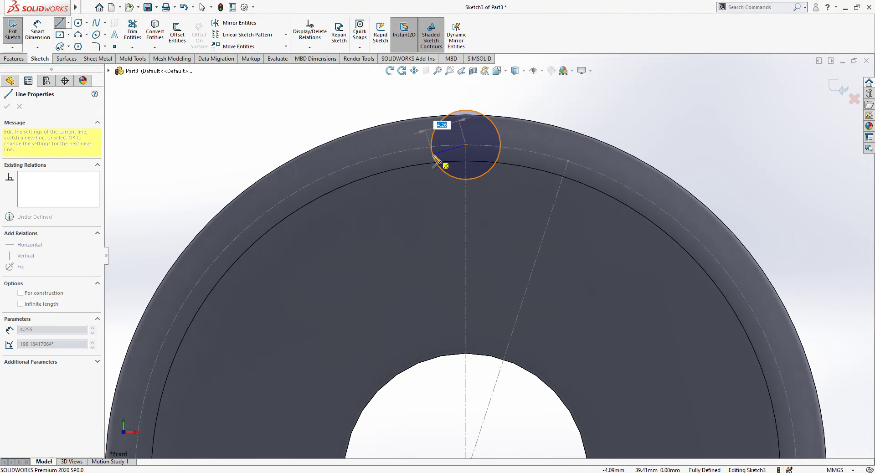
{"action": "left_click", "coordinate": [433, 155]}
{"action": "key", "text": "Escape"}
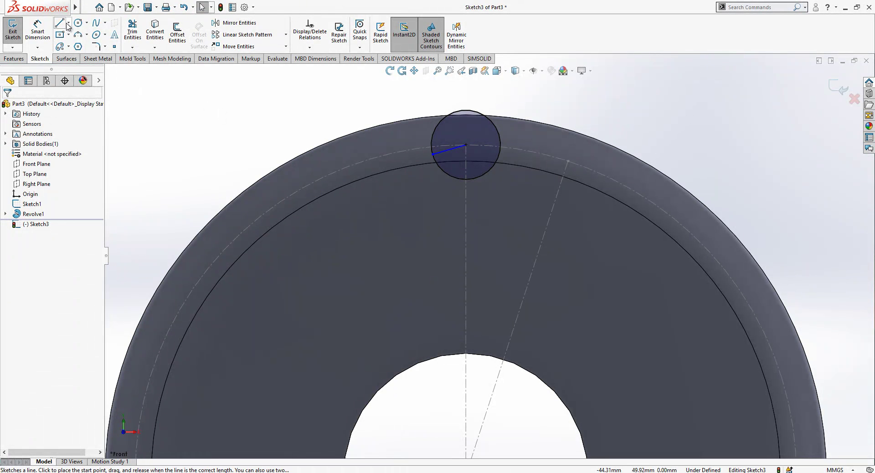
{"action": "left_click", "coordinate": [59, 23]}
{"action": "left_click", "coordinate": [465, 145]}
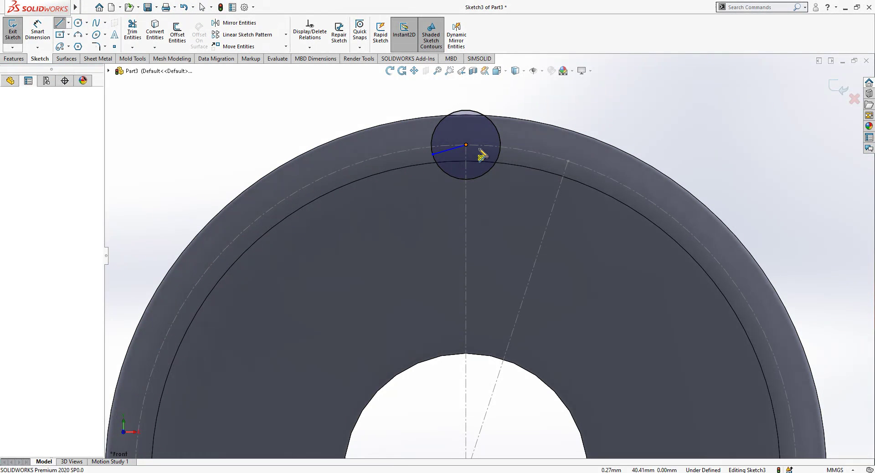
{"action": "left_click", "coordinate": [499, 153]}
{"action": "key", "text": "Escape"}
Convert the vertical centerline below the roller circle into the sketch and make it construction geometry
{"action": "left_click", "coordinate": [468, 156]}
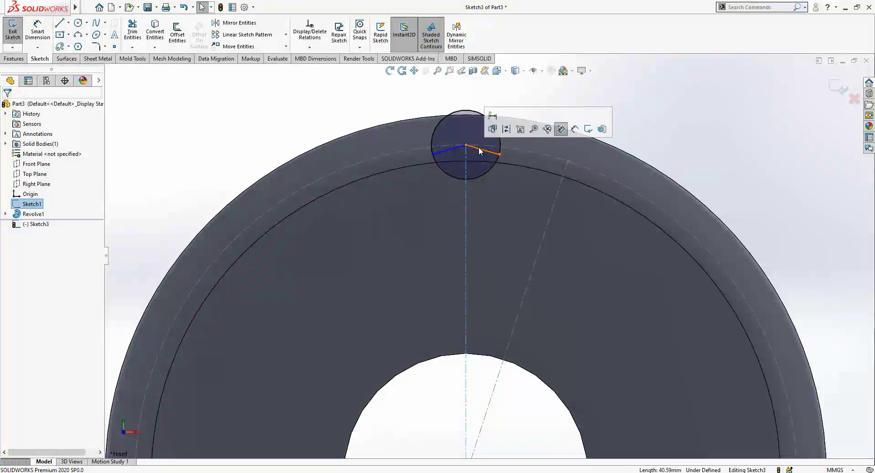
{"action": "left_click", "coordinate": [148, 33]}
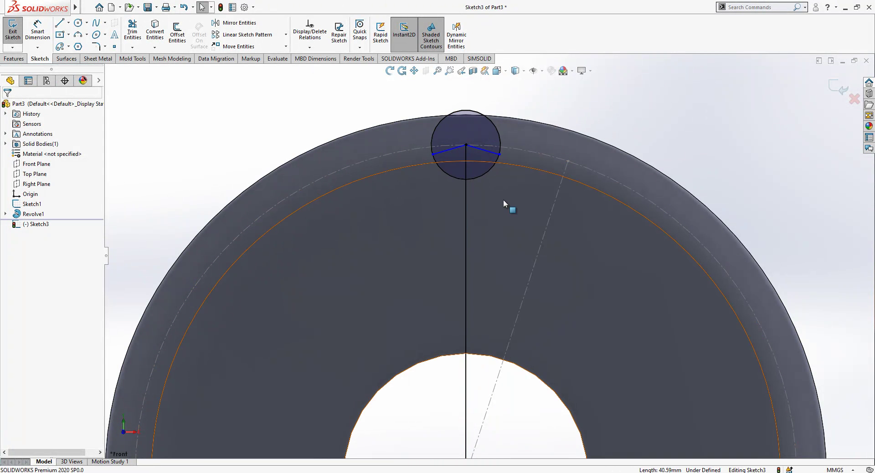
{"action": "left_click", "coordinate": [466, 207]}
{"action": "left_click", "coordinate": [509, 186]}
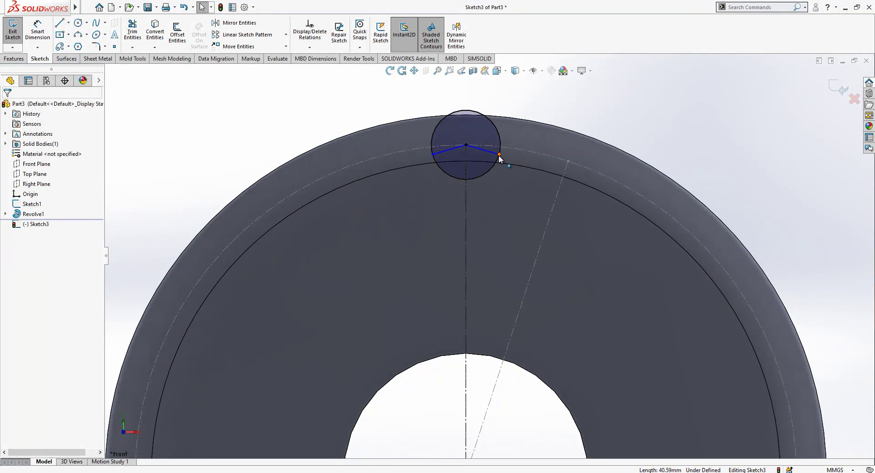
Make the outer endpoints of the two sloped lines symmetric about the vertical centerline, and hide Sketch1
{"action": "left_click", "coordinate": [499, 155]}
{"action": "left_click", "coordinate": [432, 154]}
{"action": "left_click", "coordinate": [465, 162]}
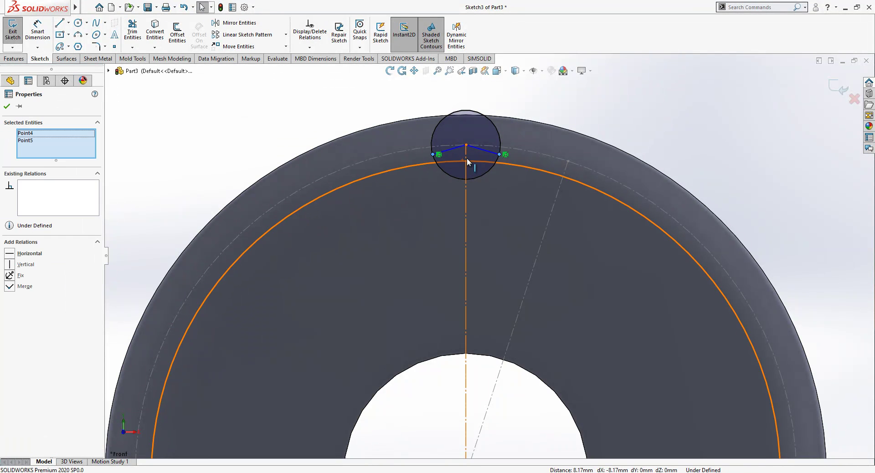
{"action": "left_click", "coordinate": [34, 254]}
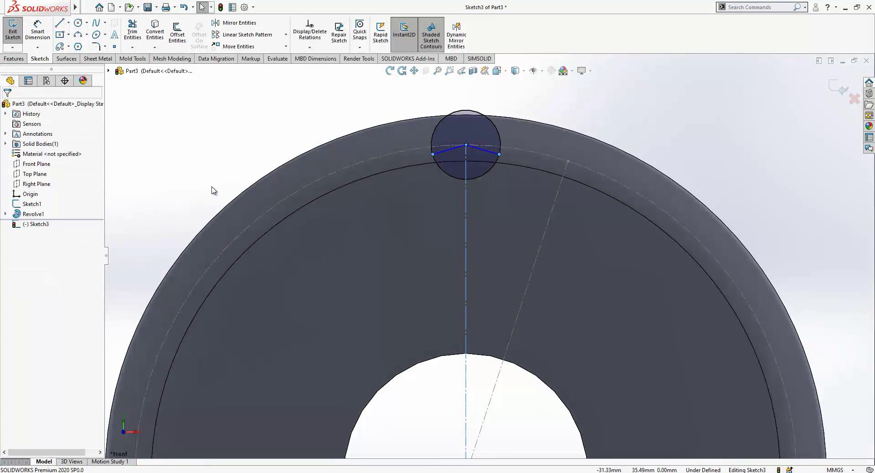
{"action": "key", "text": "Escape"}
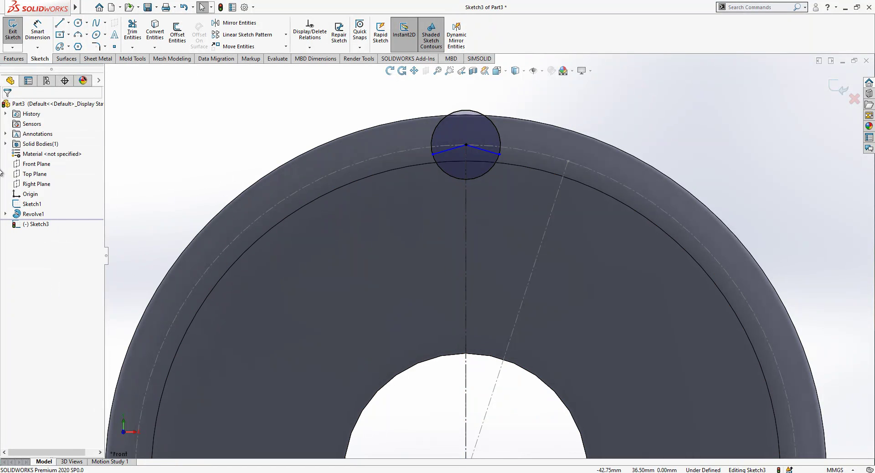
{"action": "left_click", "coordinate": [31, 204]}
{"action": "left_click", "coordinate": [39, 189]}
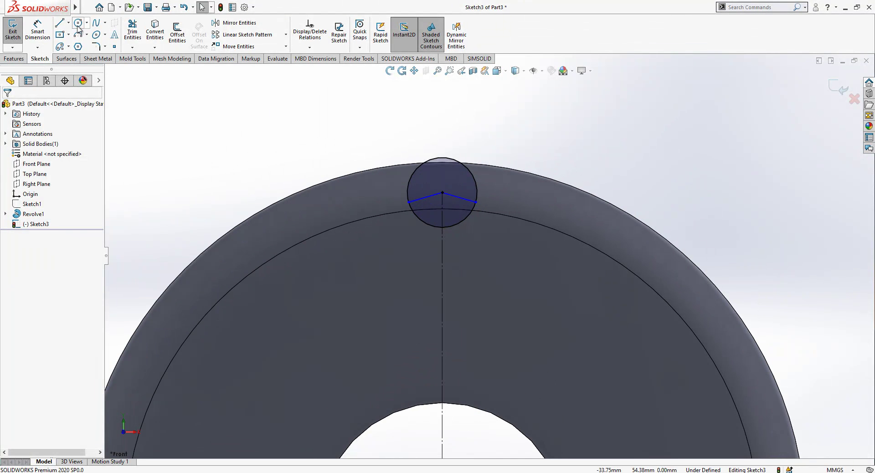
Dimension the lower angle between the two sloped lines in the roller circle as 140°
{"action": "left_click", "coordinate": [37, 31]}
{"action": "left_click", "coordinate": [493, 147]}
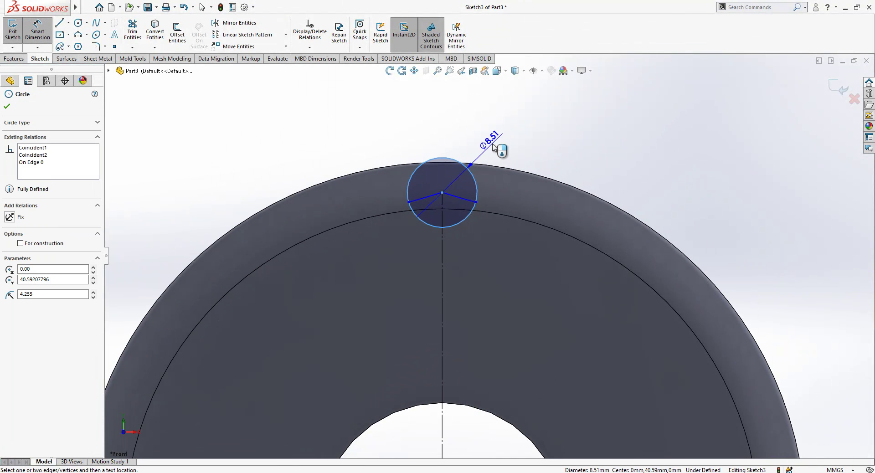
{"action": "key", "text": "Escape"}
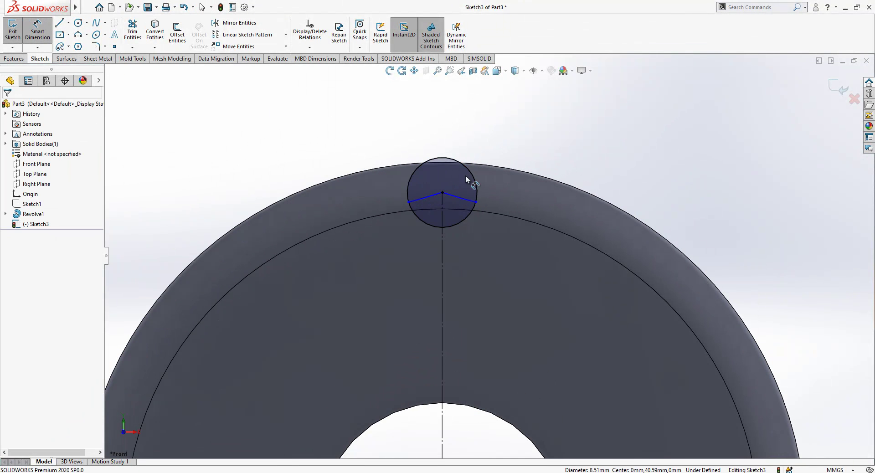
{"action": "left_click", "coordinate": [458, 199]}
{"action": "left_click", "coordinate": [427, 200]}
{"action": "left_click", "coordinate": [460, 262]}
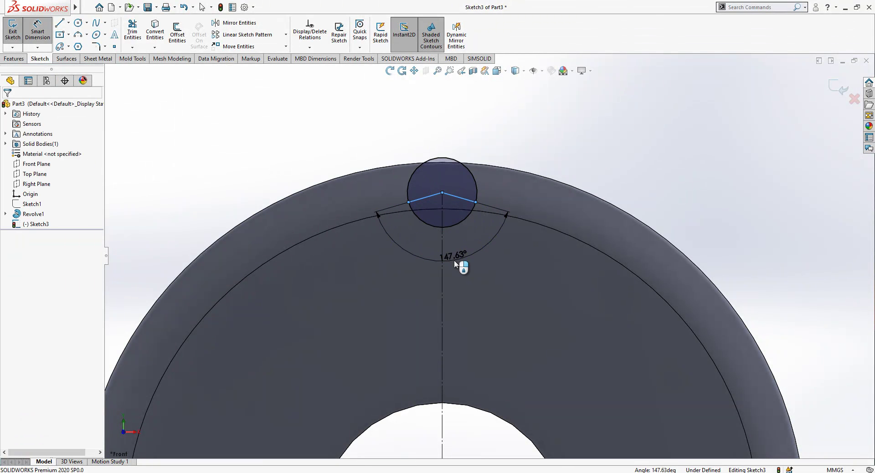
{"action": "key", "text": "Return"}
{"action": "left_click", "coordinate": [522, 146]}
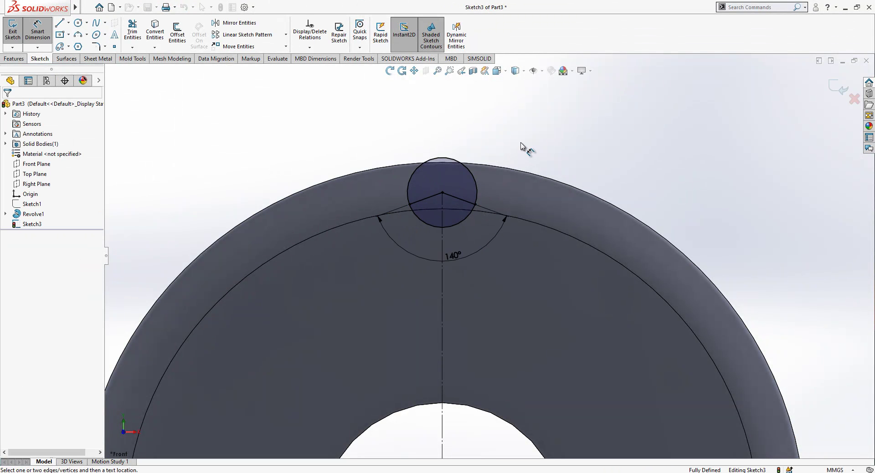
Sketch a three-point arc of about 28.26 mm radius from the left sloped line's outer end to beyond the disc's outer edge
{"action": "scroll", "coordinate": [527, 142], "scroll_direction": "down", "scroll_amount": 1}
{"action": "left_click", "coordinate": [76, 36]}
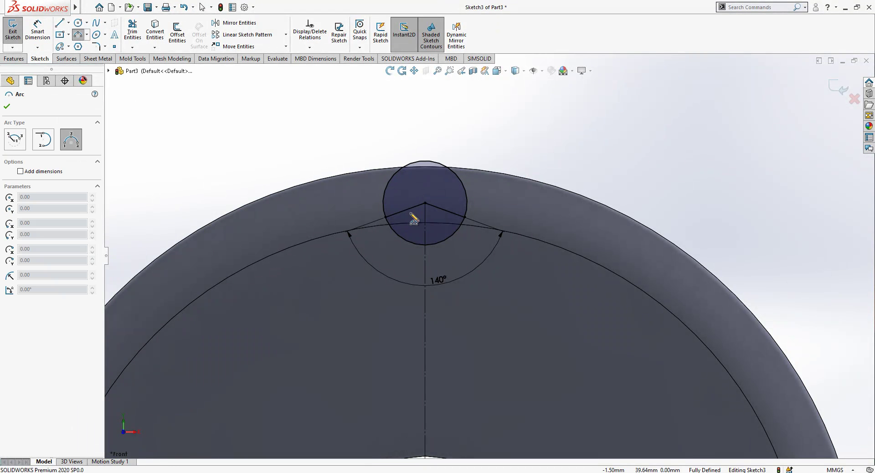
{"action": "left_click", "coordinate": [385, 217]}
{"action": "left_click", "coordinate": [338, 126]}
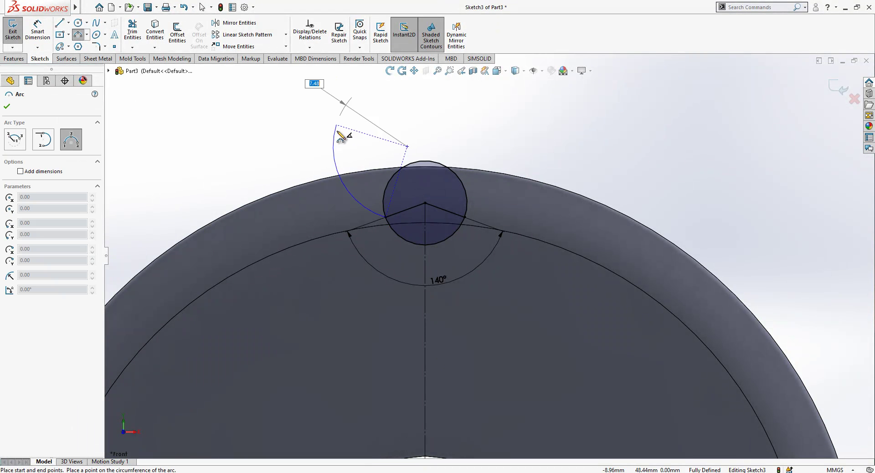
{"action": "left_click", "coordinate": [370, 178]}
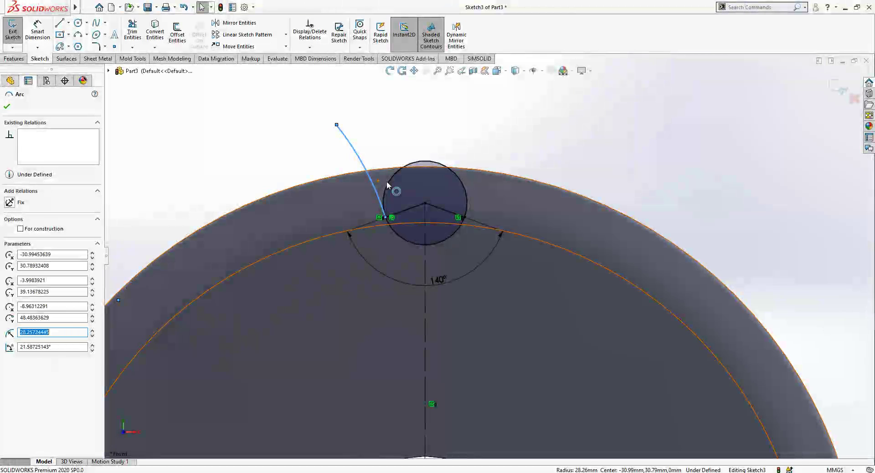
{"action": "left_click", "coordinate": [388, 184], "text": "ctrl"}
{"action": "left_click", "coordinate": [202, 163]}
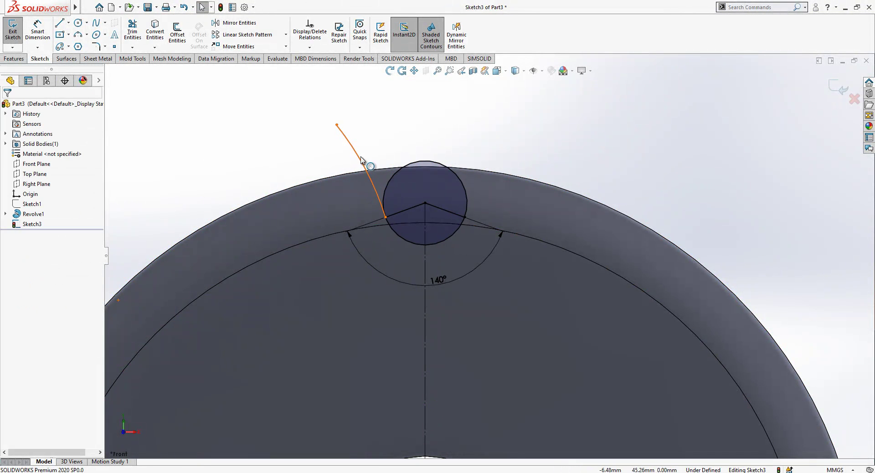
Make the new arc tangent to the roller circle
{"action": "left_click", "coordinate": [362, 160]}
{"action": "left_click", "coordinate": [318, 152]}
{"action": "left_click", "coordinate": [355, 151]}
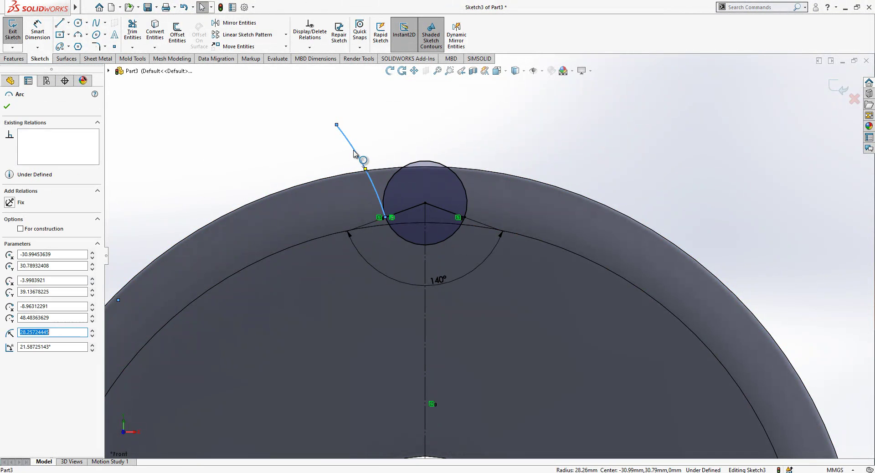
{"action": "left_click", "coordinate": [385, 191], "text": "ctrl"}
{"action": "left_click", "coordinate": [41, 264]}
{"action": "key", "text": "Escape"}
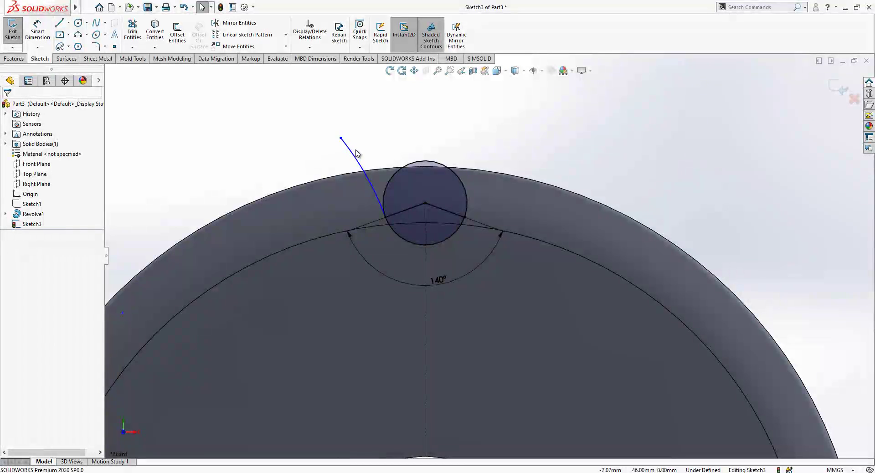
{"action": "left_click", "coordinate": [353, 153]}
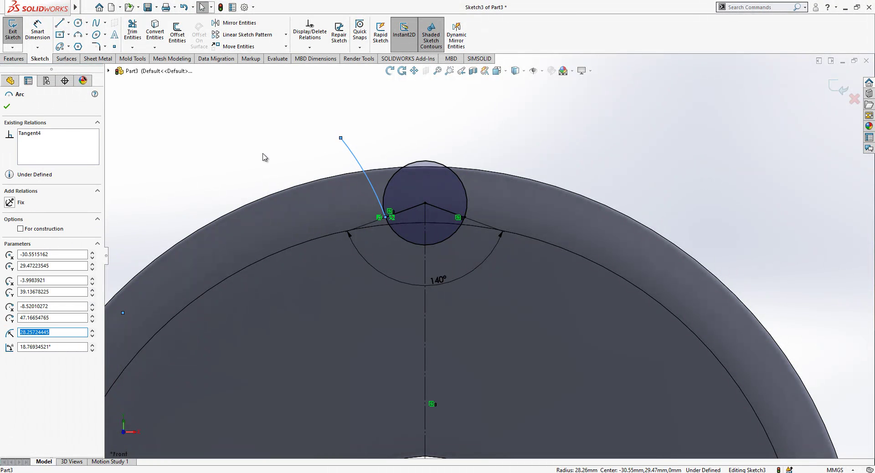
{"action": "key", "text": "Escape"}
Convert both sloped lines inside the roller circle to construction geometry
{"action": "left_click", "coordinate": [418, 207]}
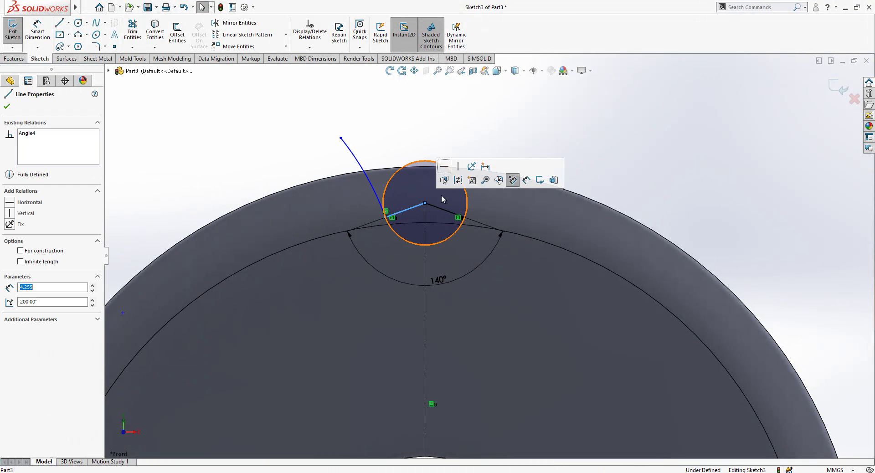
{"action": "left_click", "coordinate": [457, 181]}
{"action": "left_click", "coordinate": [441, 208]}
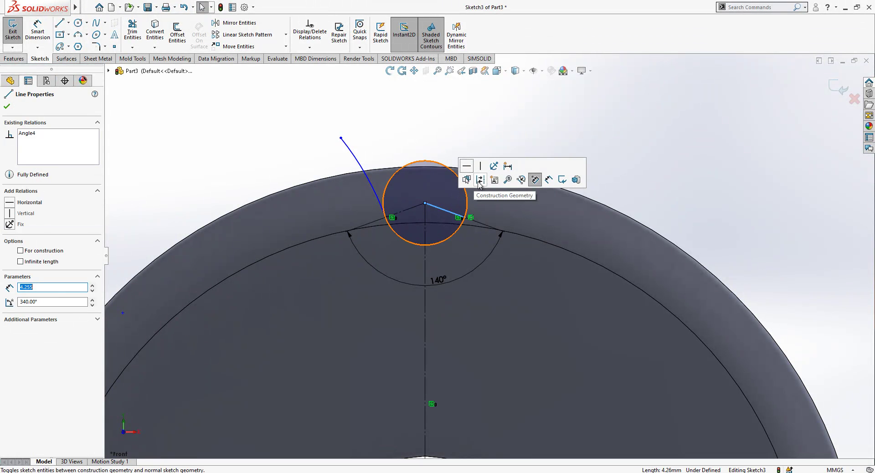
{"action": "left_click", "coordinate": [482, 181]}
Mirror the tooth-flank arc about the vertical centerline, keeping the original arc
{"action": "left_click", "coordinate": [374, 189]}
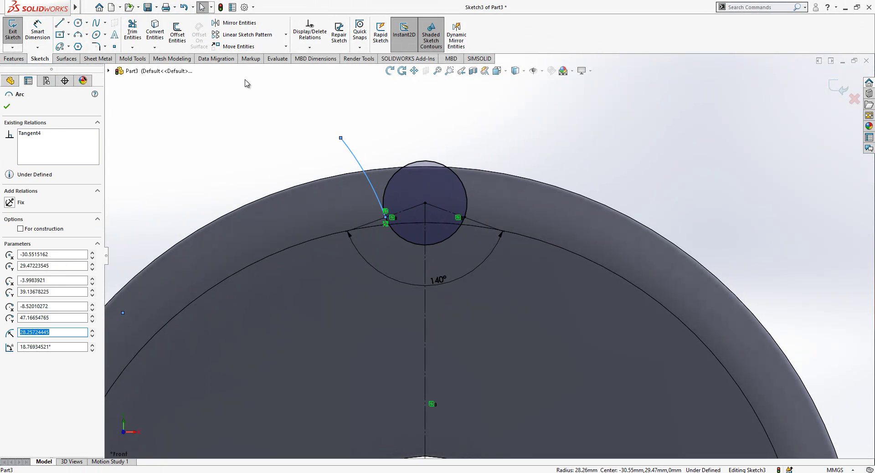
{"action": "left_click", "coordinate": [233, 22]}
{"action": "left_click", "coordinate": [73, 220]}
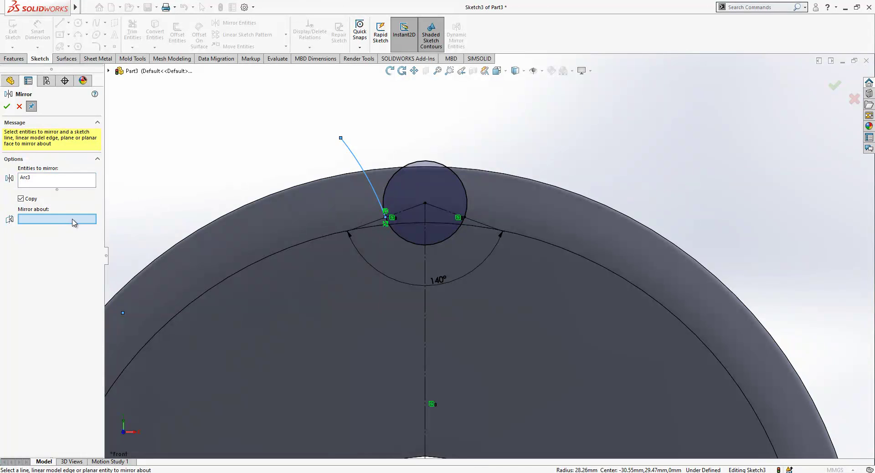
{"action": "left_click", "coordinate": [425, 254]}
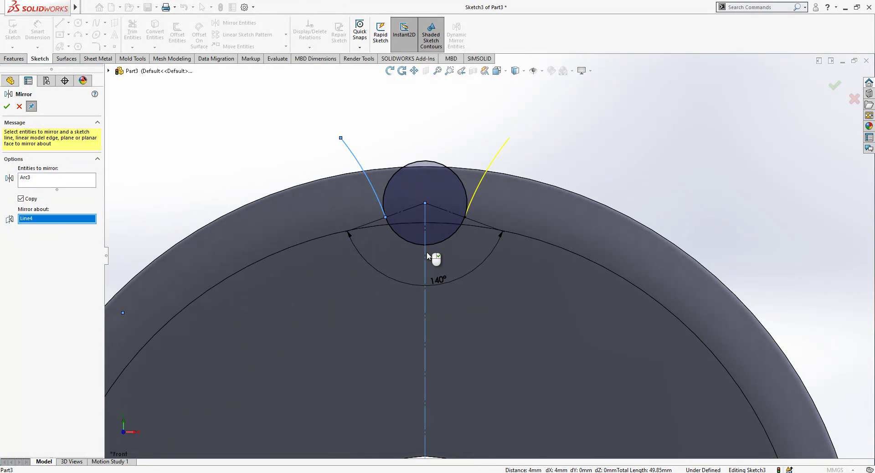
{"action": "right_click", "coordinate": [427, 254]}
{"action": "scroll", "coordinate": [480, 149], "scroll_direction": "up", "scroll_amount": 2}
{"action": "scroll", "coordinate": [542, 132], "scroll_direction": "down", "scroll_amount": 2}
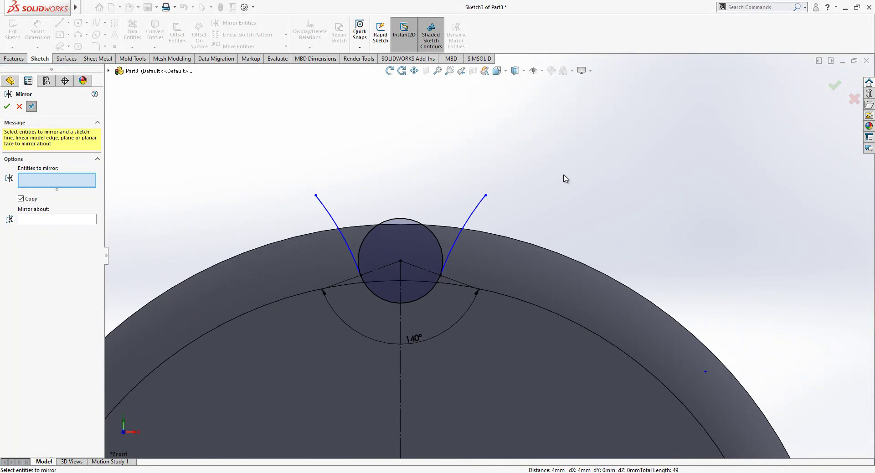
{"action": "right_click_drag", "start_coordinate": [564, 177], "coordinate": [346, 187]}
{"action": "key", "text": "Escape"}
Return to a view normal to the sketch and draw a line joining the outer ends of the two flank arcs
{"action": "middle_click_drag", "start_coordinate": [550, 183], "coordinate": [510, 177]}
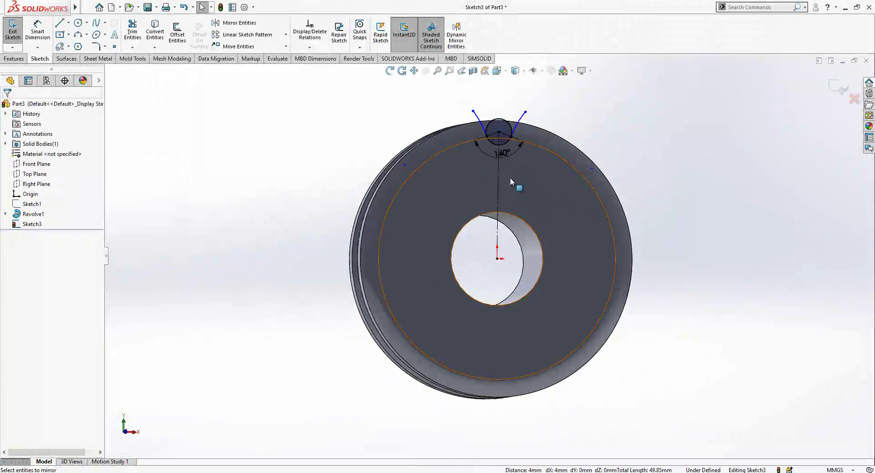
{"action": "key", "text": "space"}
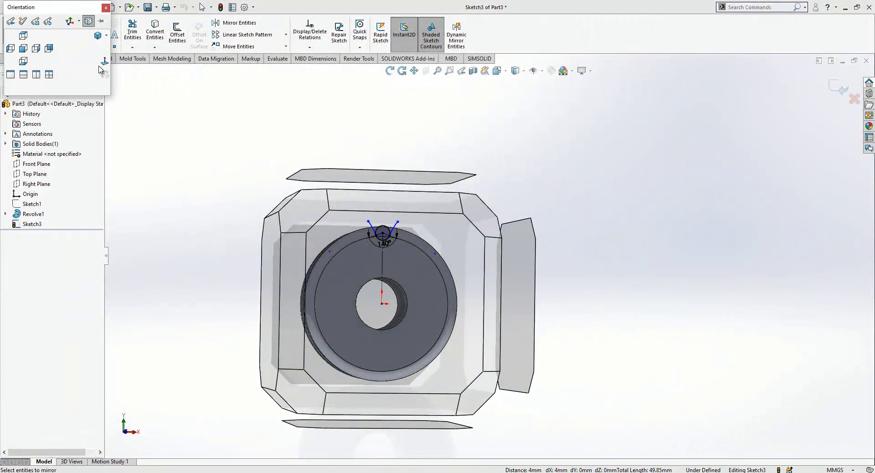
{"action": "double_click", "coordinate": [102, 64]}
{"action": "scroll", "coordinate": [538, 82], "scroll_direction": "down", "scroll_amount": 4}
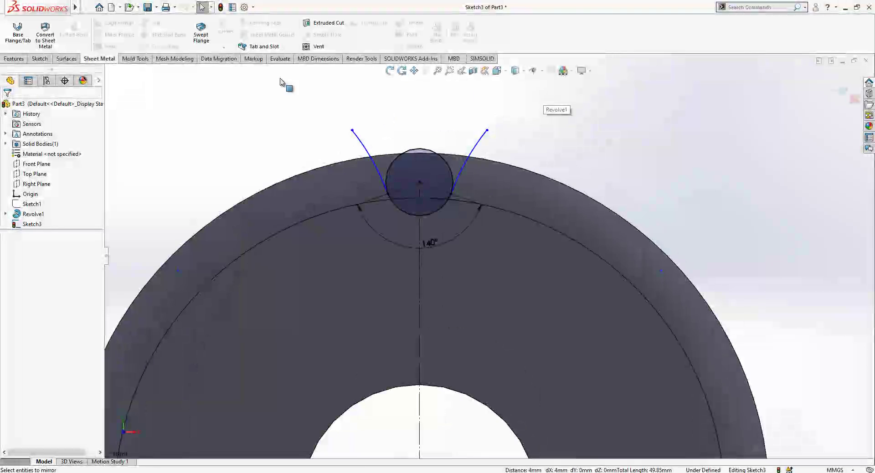
{"action": "left_click", "coordinate": [49, 57]}
{"action": "left_click", "coordinate": [60, 23]}
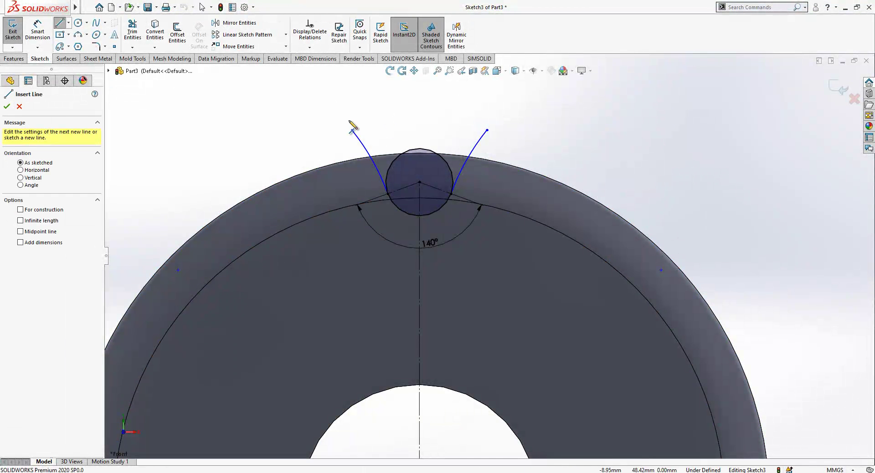
{"action": "left_click", "coordinate": [351, 131]}
{"action": "left_click", "coordinate": [487, 131]}
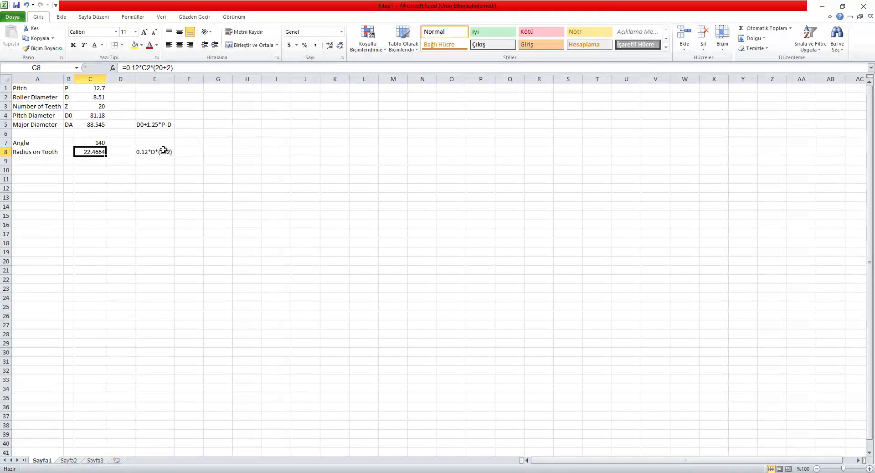
In the Excel spreadsheet, check the tooth count and formula for Radius on Tooth, and copy its value from cell C8
{"action": "left_click", "coordinate": [92, 106]}
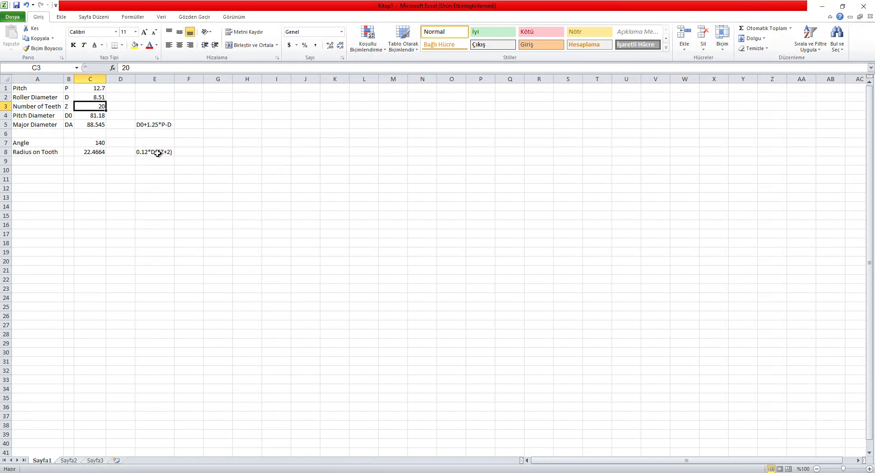
{"action": "left_click", "coordinate": [93, 152]}
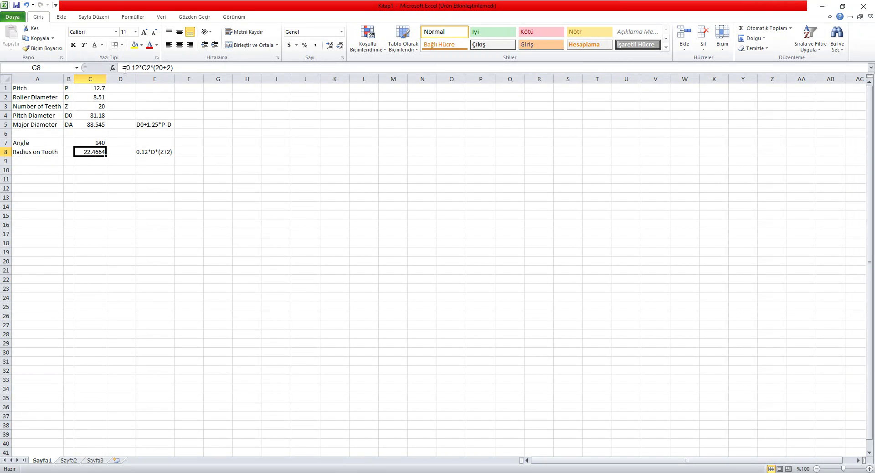
{"action": "left_click", "coordinate": [818, 6]}
{"action": "key", "text": "ctrl+c"}
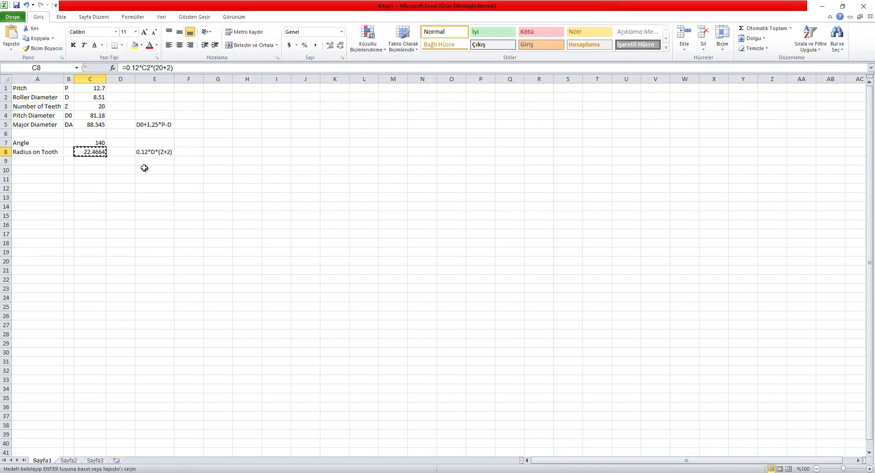
{"action": "left_click", "coordinate": [256, 196]}
{"action": "left_click", "coordinate": [823, 6]}
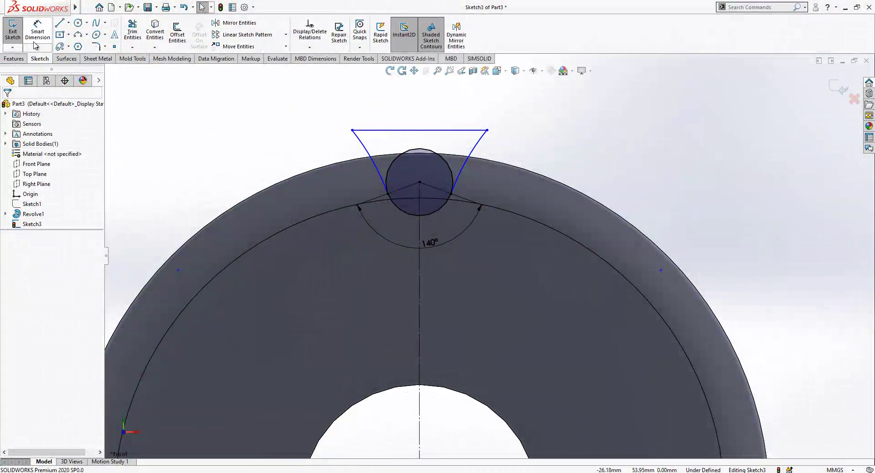
Dimension the left flank arc's radius as 22.4664 mm
{"action": "left_click", "coordinate": [379, 180]}
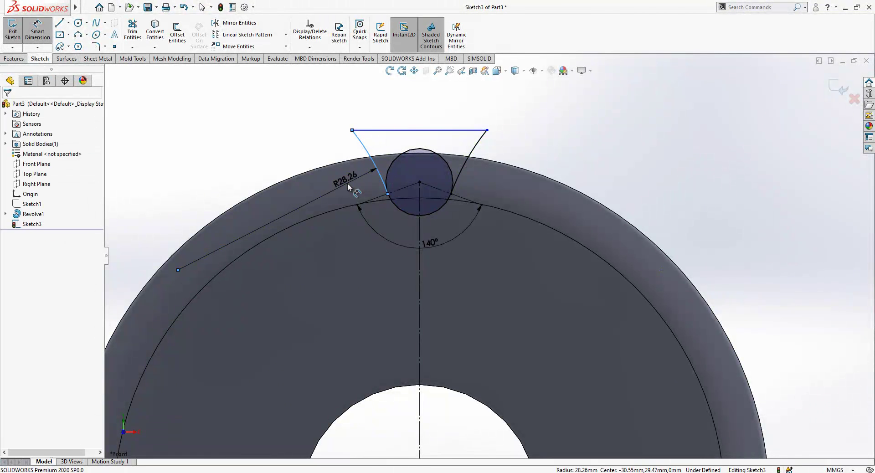
{"action": "left_click", "coordinate": [347, 183]}
{"action": "key", "text": "ctrl+v"}
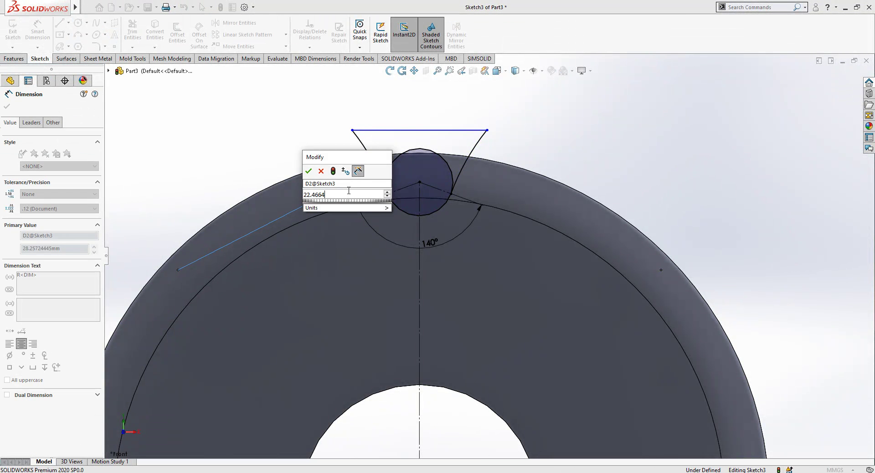
{"action": "key", "text": "Return"}
{"action": "key", "text": "Escape"}
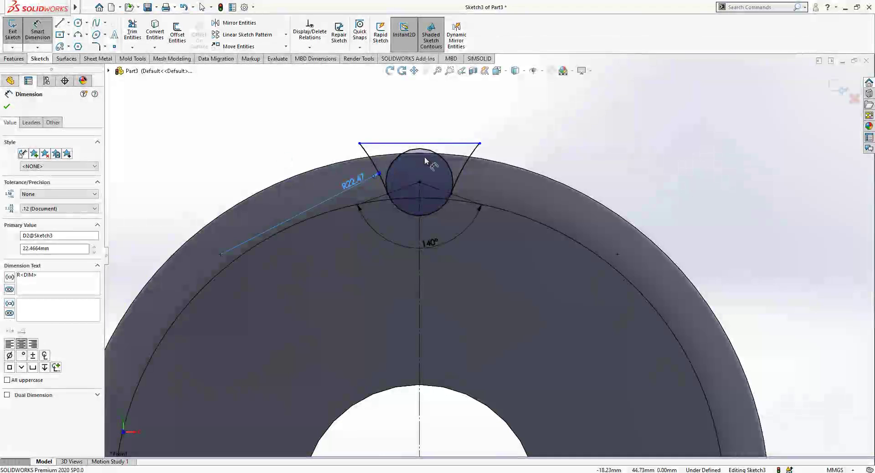
Trim the upper part of the roller circle between the flank arcs and convert the disc's outer edge into the sketch
{"action": "scroll", "coordinate": [436, 153], "scroll_direction": "down", "scroll_amount": 3}
{"action": "left_click", "coordinate": [133, 31]}
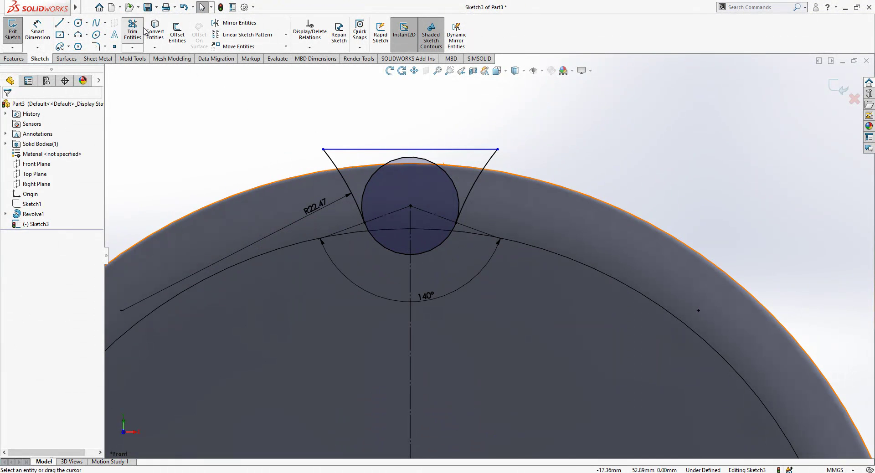
{"action": "left_click", "coordinate": [371, 176]}
{"action": "key", "text": "Escape"}
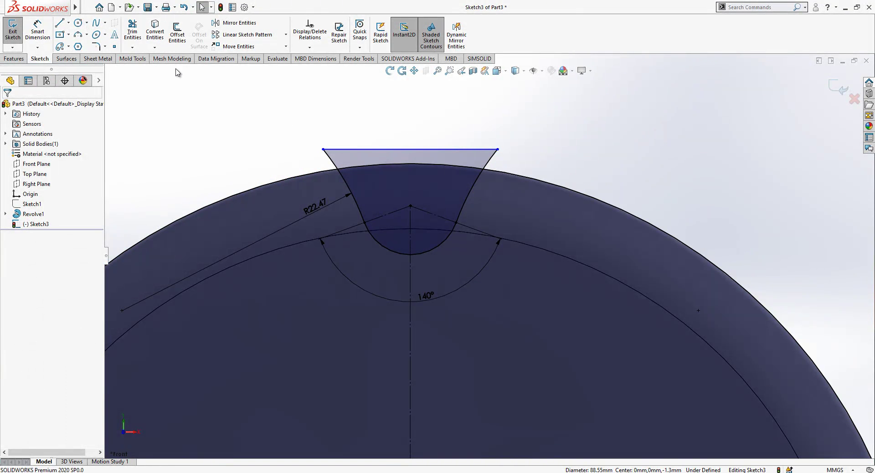
Trim the outer circle outside the gap plus the closing line and arc ends beyond the disc, and exit the sketch
{"action": "left_click", "coordinate": [133, 30]}
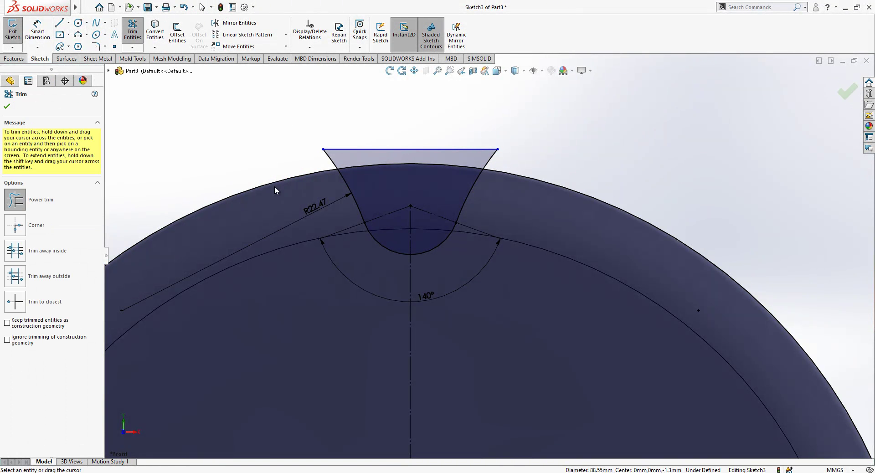
{"action": "left_click_drag", "start_coordinate": [275, 188], "coordinate": [385, 144]}
{"action": "left_click_drag", "start_coordinate": [496, 159], "coordinate": [494, 156]}
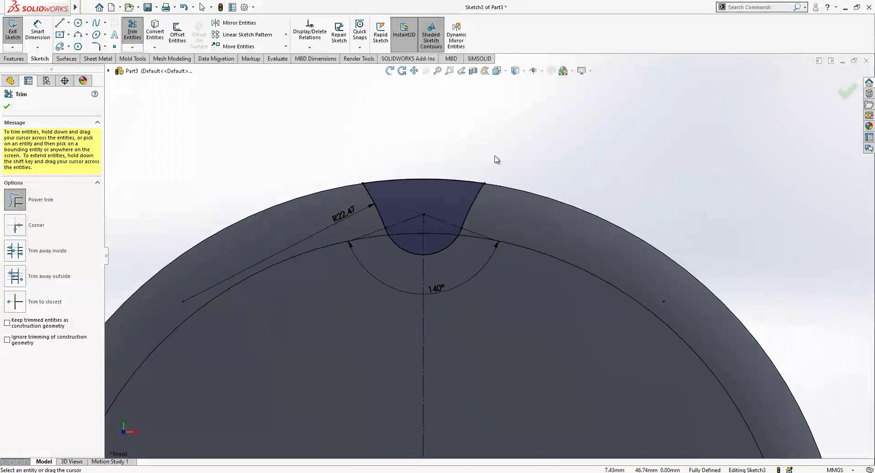
{"action": "key", "text": "Escape"}
{"action": "scroll", "coordinate": [533, 199], "scroll_direction": "up", "scroll_amount": 4}
{"action": "scroll", "coordinate": [553, 297], "scroll_direction": "down", "scroll_amount": 2}
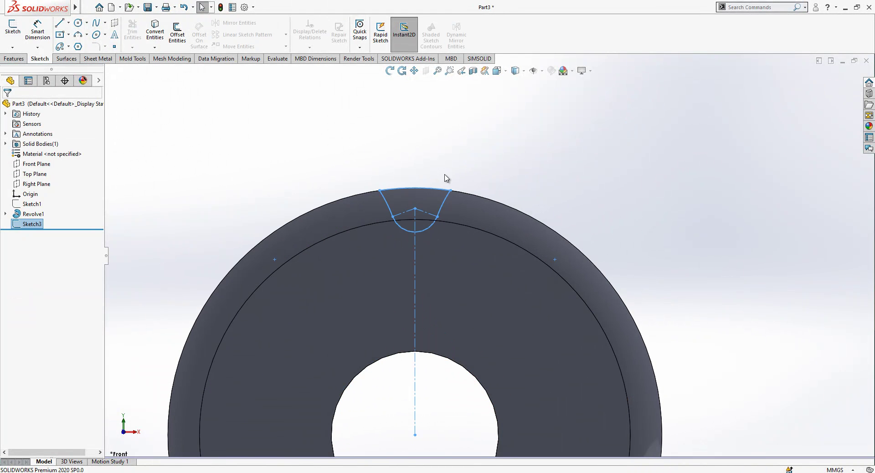
Cut-extrude the tooth-gap profile up to the hub-side face of the far sprocket row
{"action": "mouse_move", "coordinate": [445, 177]}
{"action": "middle_mouse_down"}
{"action": "mouse_move", "coordinate": [489, 212]}
{"action": "mouse_move", "coordinate": [483, 242]}
{"action": "middle_mouse_up"}
{"action": "scroll", "coordinate": [483, 248], "scroll_direction": "up", "scroll_amount": 1}
{"action": "left_click", "coordinate": [13, 58]}
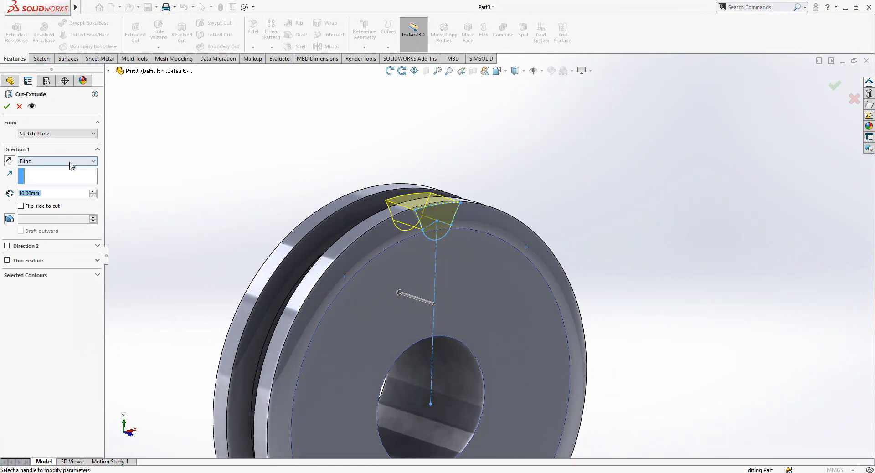
{"action": "left_click", "coordinate": [70, 161]}
{"action": "left_click", "coordinate": [71, 200]}
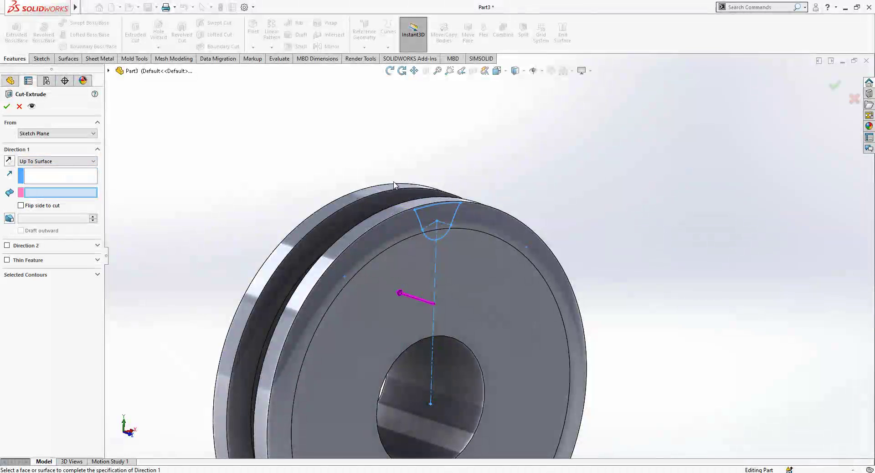
{"action": "middle_click_drag", "start_coordinate": [394, 185], "coordinate": [363, 237]}
{"action": "left_click", "coordinate": [363, 236]}
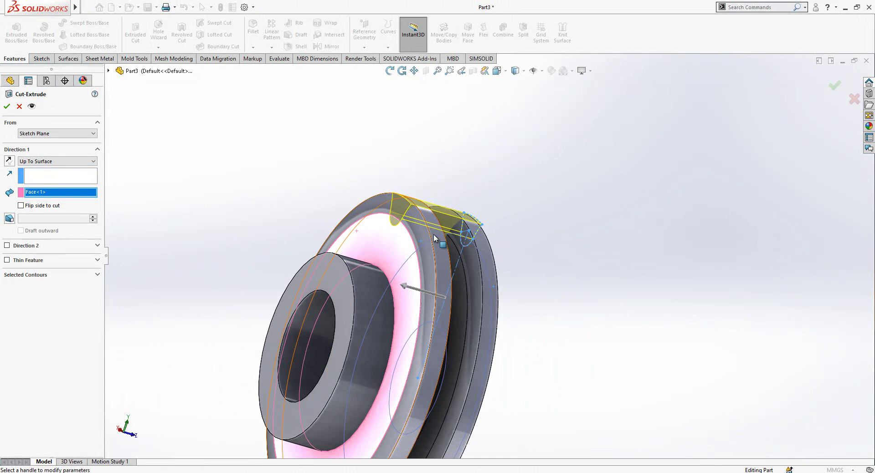
{"action": "middle_click_drag", "start_coordinate": [434, 238], "coordinate": [470, 262]}
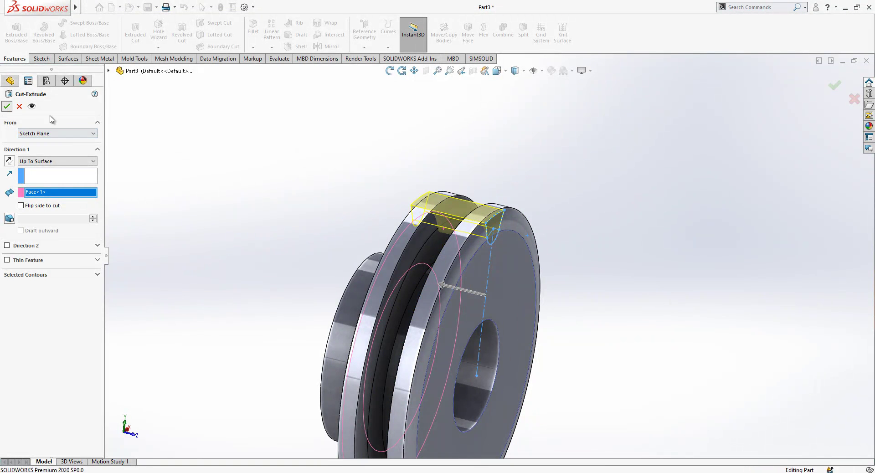
{"action": "left_click", "coordinate": [7, 107]}
Circular-pattern the tooth-gap cut around the bore face with 20 equally spaced instances over 360°, using Geometry pattern
{"action": "scroll", "coordinate": [481, 239], "scroll_direction": "down", "scroll_amount": 6}
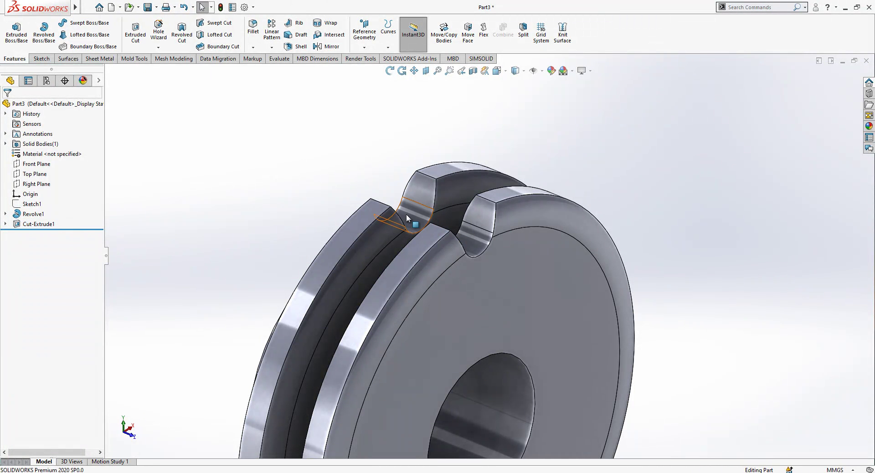
{"action": "left_click", "coordinate": [159, 223]}
{"action": "left_click", "coordinate": [38, 224]}
{"action": "left_click", "coordinate": [390, 195]}
{"action": "left_click", "coordinate": [414, 210]}
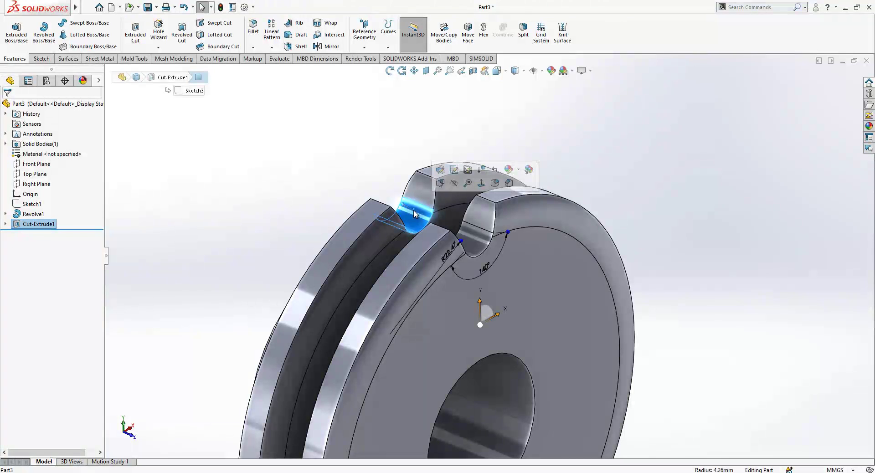
{"action": "left_click", "coordinate": [272, 47]}
{"action": "left_click", "coordinate": [293, 69]}
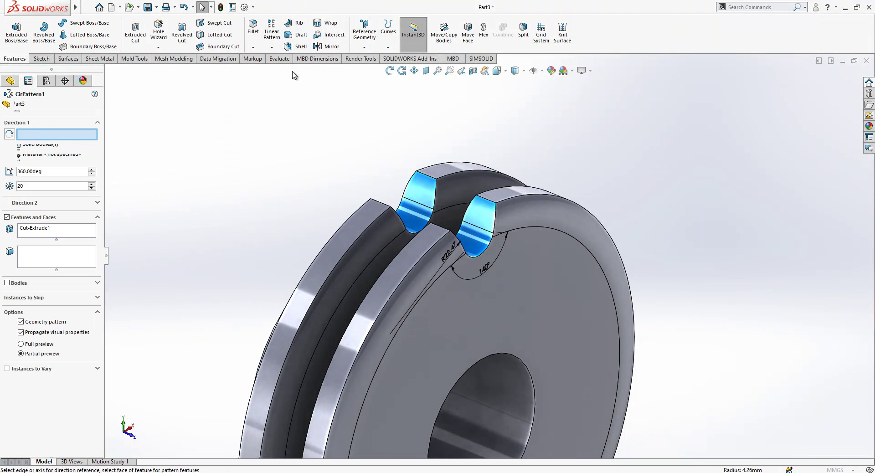
{"action": "scroll", "coordinate": [436, 305], "scroll_direction": "up", "scroll_amount": 3}
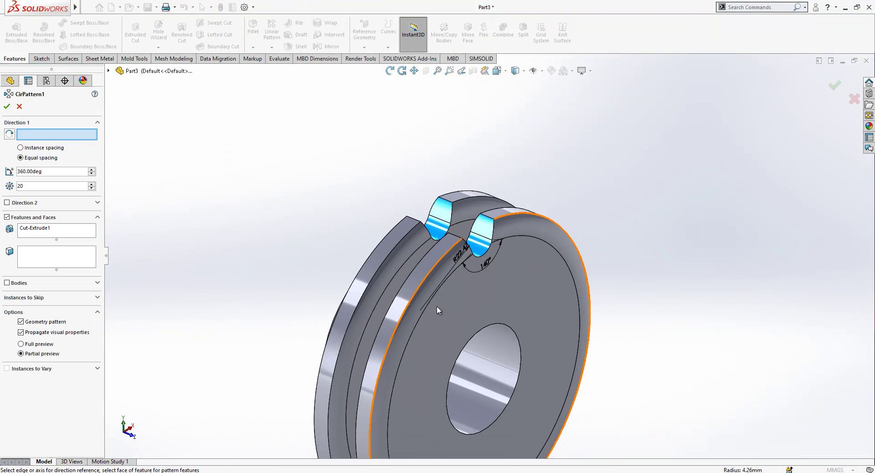
{"action": "left_click", "coordinate": [483, 371]}
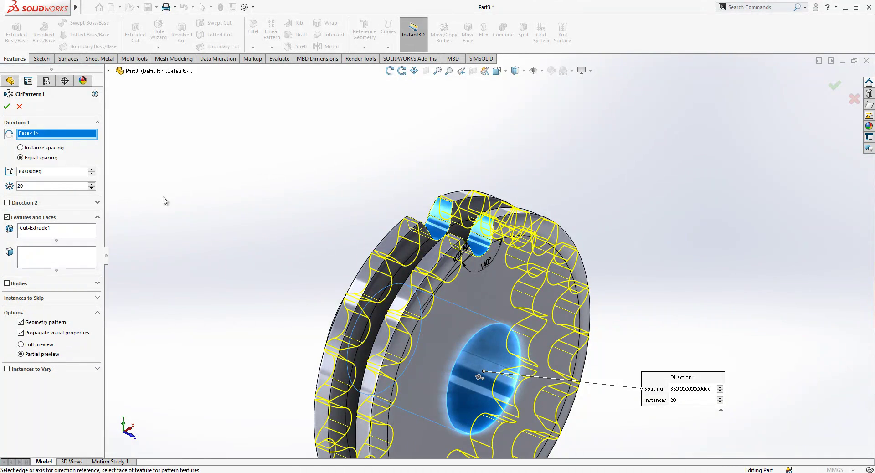
{"action": "mouse_move", "coordinate": [462, 295]}
{"action": "middle_mouse_down"}
{"action": "mouse_move", "coordinate": [504, 254]}
{"action": "mouse_move", "coordinate": [462, 308]}
{"action": "mouse_move", "coordinate": [446, 291]}
{"action": "middle_mouse_up"}
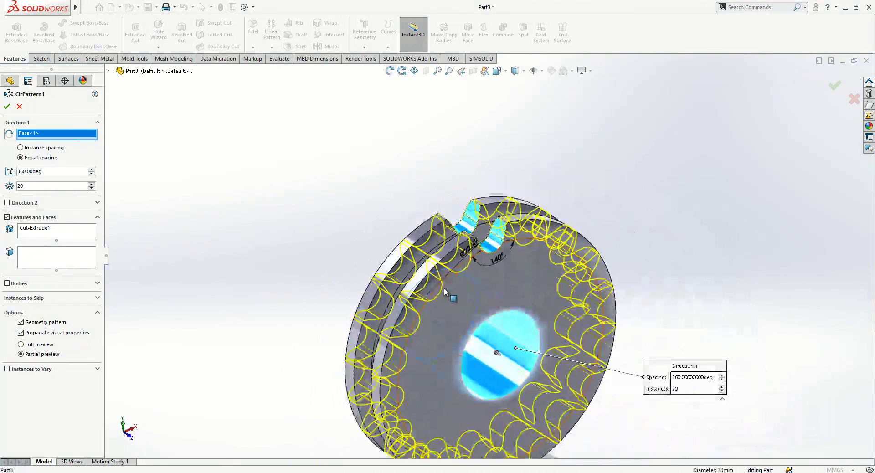
{"action": "scroll", "coordinate": [533, 354], "scroll_direction": "down", "scroll_amount": 2}
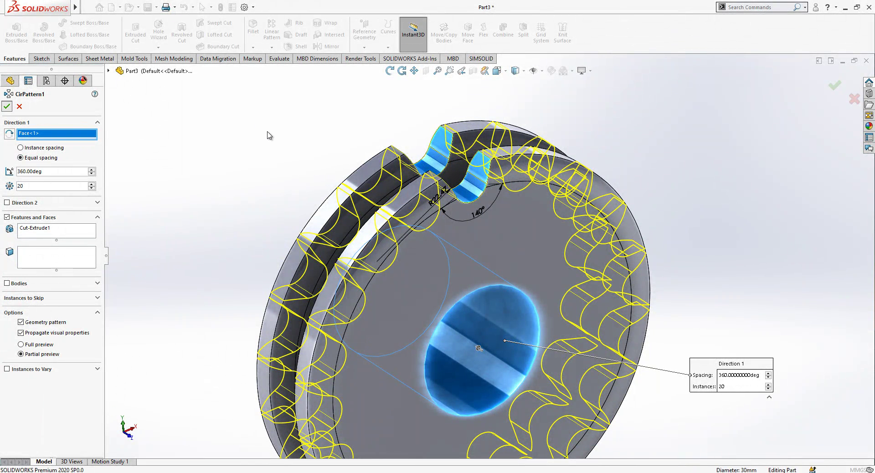
Chamfer both edges of the bore face and the outer edge of the hub's end face at 1 mm × 45°
{"action": "scroll", "coordinate": [553, 246], "scroll_direction": "up", "scroll_amount": 3}
{"action": "scroll", "coordinate": [553, 310], "scroll_direction": "down", "scroll_amount": 1}
{"action": "scroll", "coordinate": [548, 306], "scroll_direction": "up", "scroll_amount": 1}
{"action": "mouse_move", "coordinate": [548, 305]}
{"action": "middle_mouse_down"}
{"action": "mouse_move", "coordinate": [615, 301]}
{"action": "mouse_move", "coordinate": [536, 287]}
{"action": "middle_mouse_up"}
{"action": "scroll", "coordinate": [537, 286], "scroll_direction": "down", "scroll_amount": 1}
{"action": "left_click", "coordinate": [253, 48]}
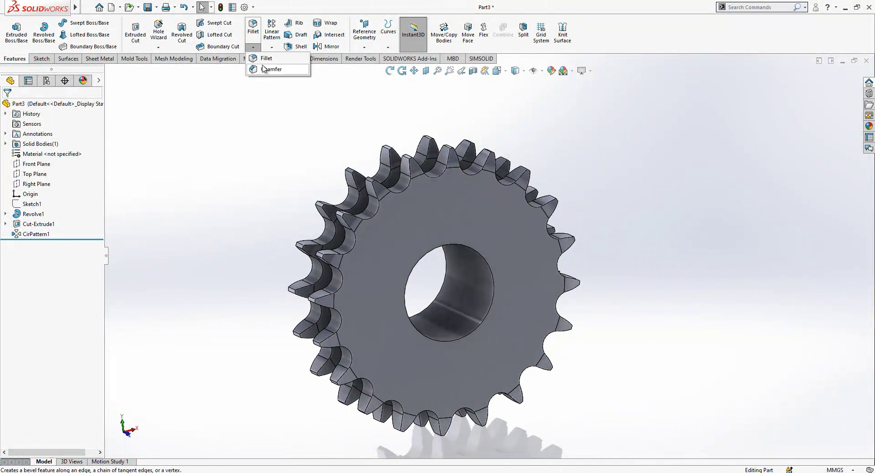
{"action": "left_click", "coordinate": [266, 69]}
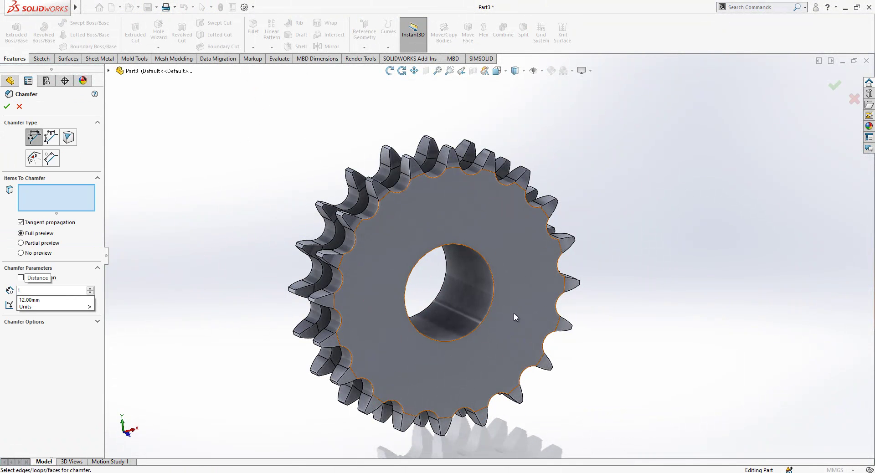
{"action": "left_click", "coordinate": [479, 296]}
{"action": "middle_click_drag", "start_coordinate": [451, 272], "coordinate": [542, 285]}
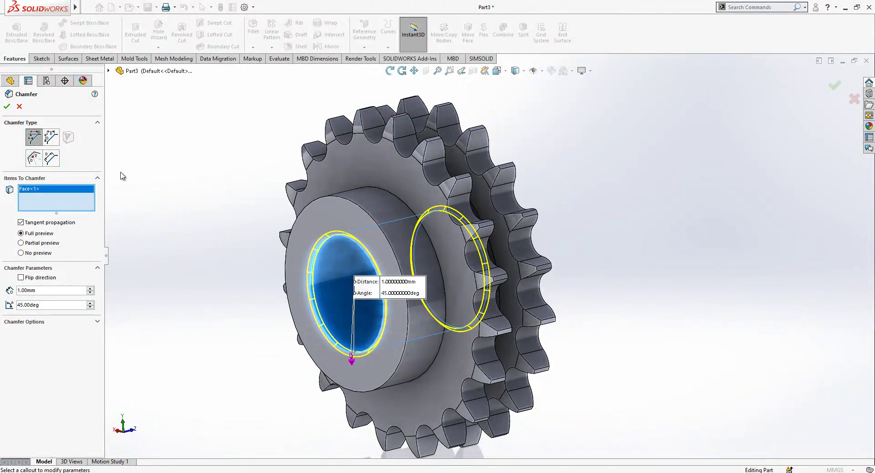
{"action": "right_click", "coordinate": [56, 191]}
{"action": "left_click", "coordinate": [69, 195]}
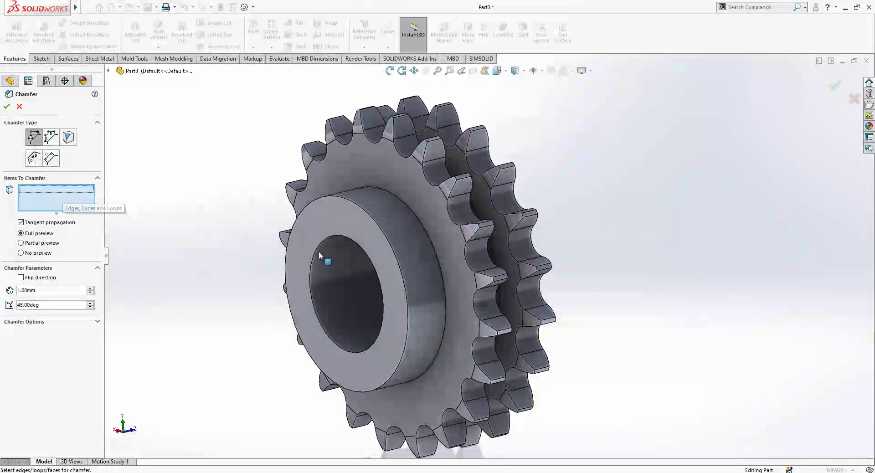
{"action": "left_click", "coordinate": [327, 252]}
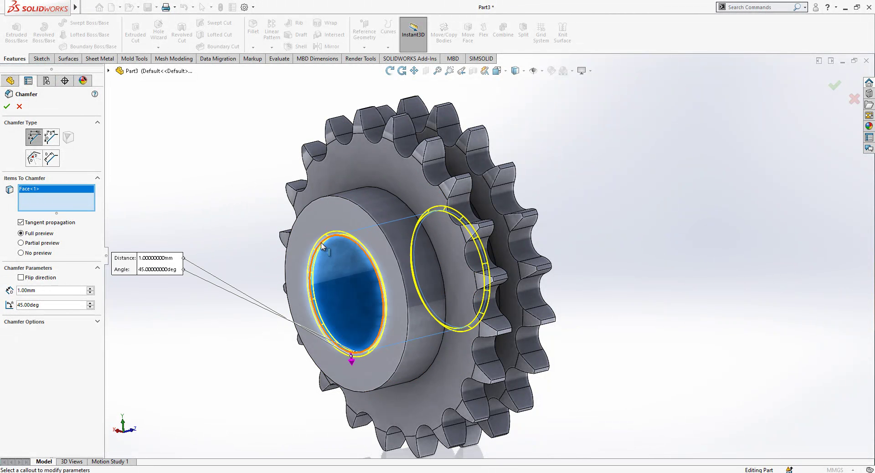
{"action": "left_click", "coordinate": [351, 201]}
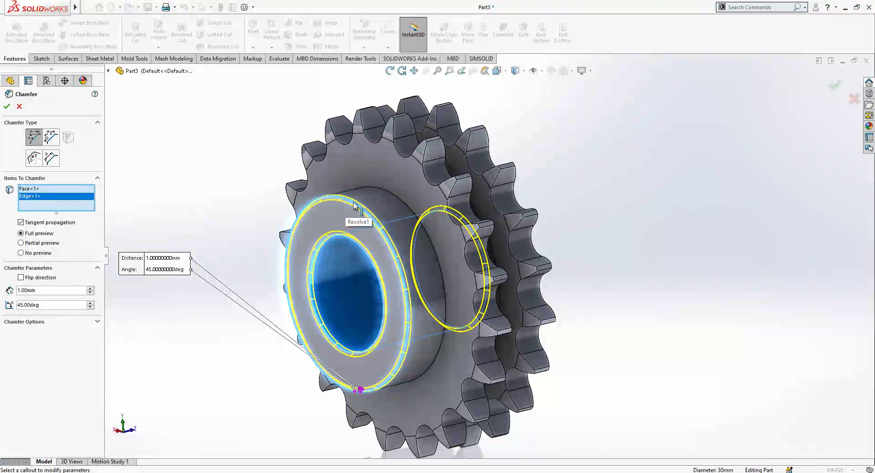
{"action": "left_click", "coordinate": [6, 106]}
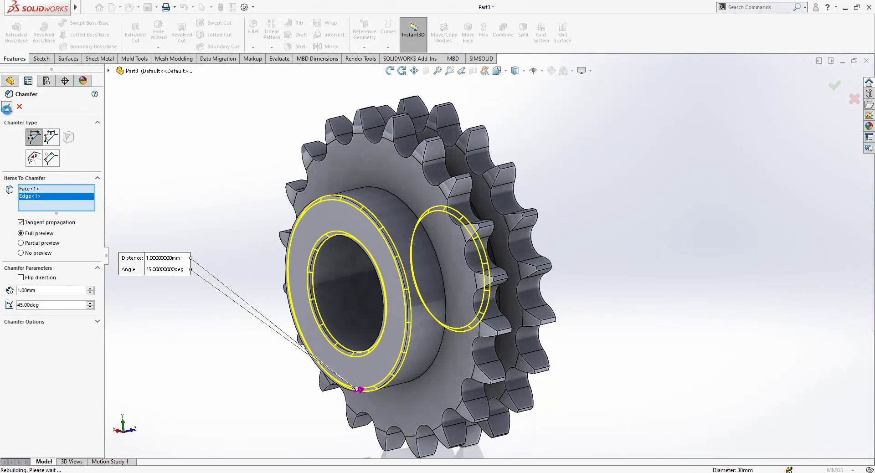
Start a sketch on the hub's end face and draw an upright center rectangle about 7 × 36 mm centred on the origin
{"action": "left_click", "coordinate": [351, 227]}
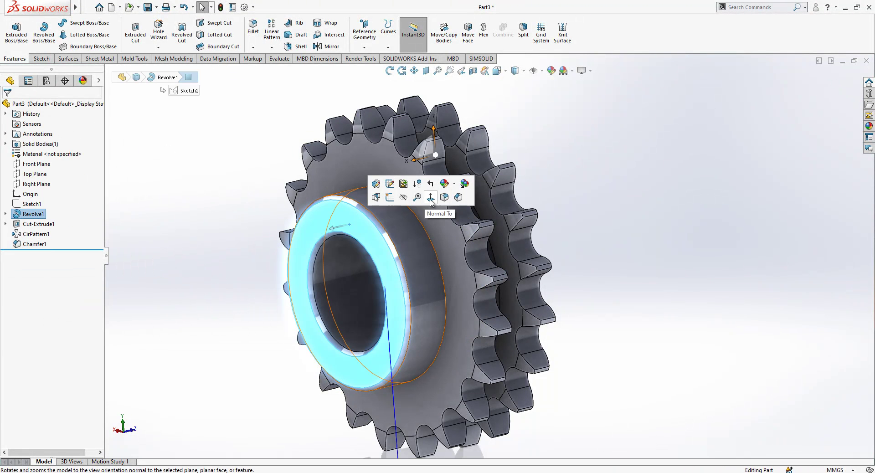
{"action": "left_click", "coordinate": [444, 197]}
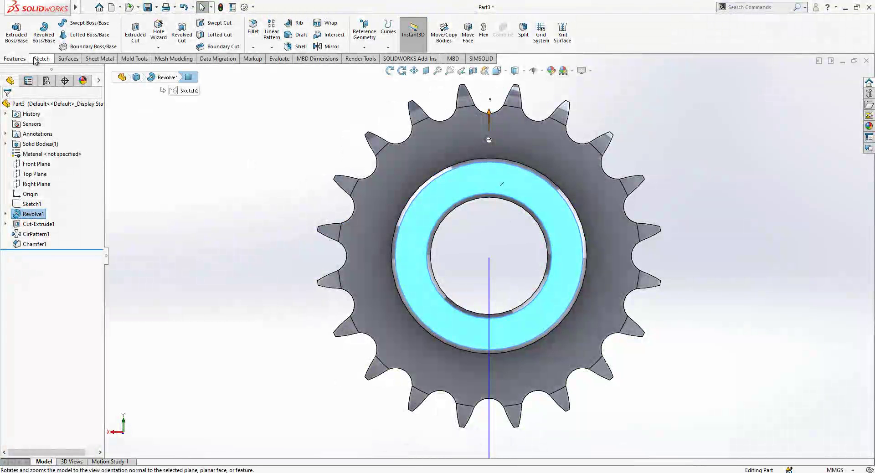
{"action": "left_click", "coordinate": [169, 141]}
{"action": "left_click", "coordinate": [510, 192]}
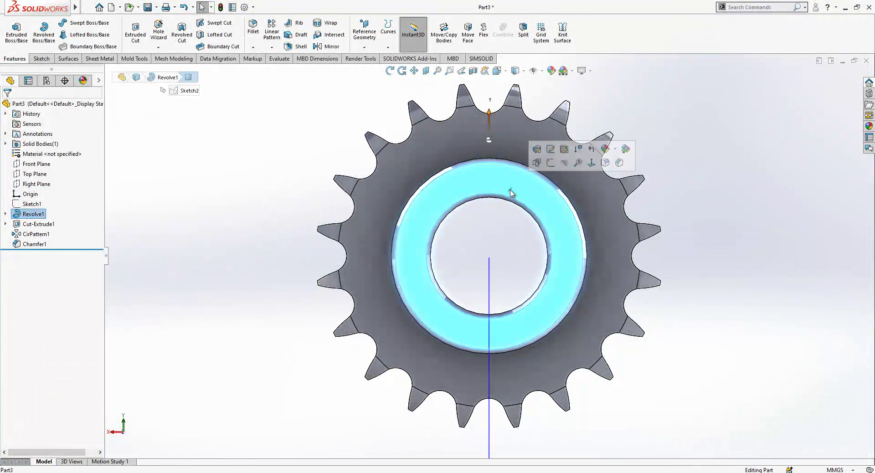
{"action": "left_click", "coordinate": [551, 163]}
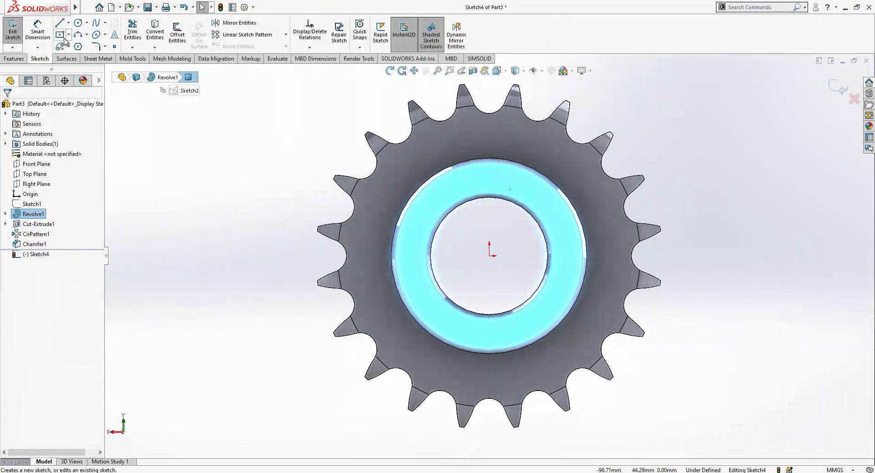
{"action": "left_click", "coordinate": [60, 35]}
{"action": "left_click", "coordinate": [489, 255]}
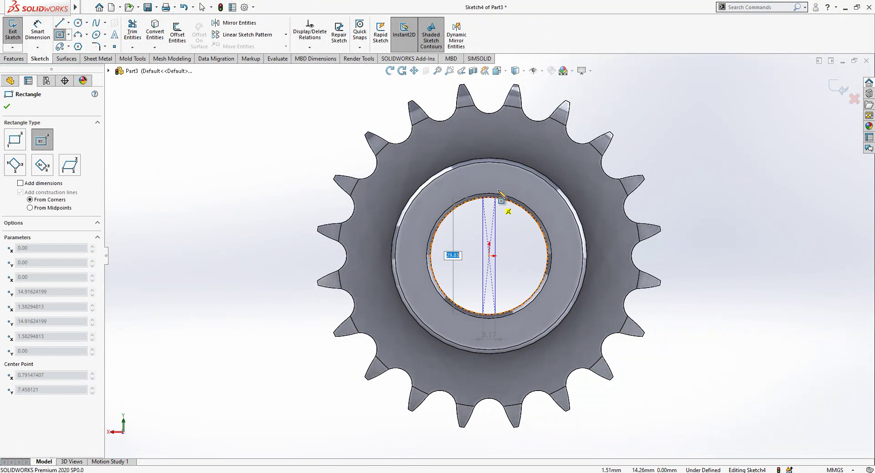
{"action": "left_click", "coordinate": [503, 185]}
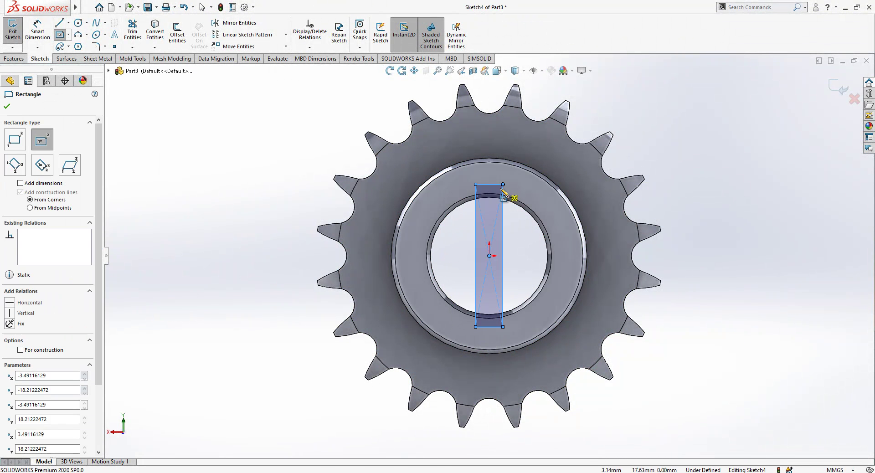
Dimension the keyway rectangle 35 mm high and 6 mm wide, and exit the sketch
{"action": "left_click", "coordinate": [37, 32]}
{"action": "left_click", "coordinate": [502, 267]}
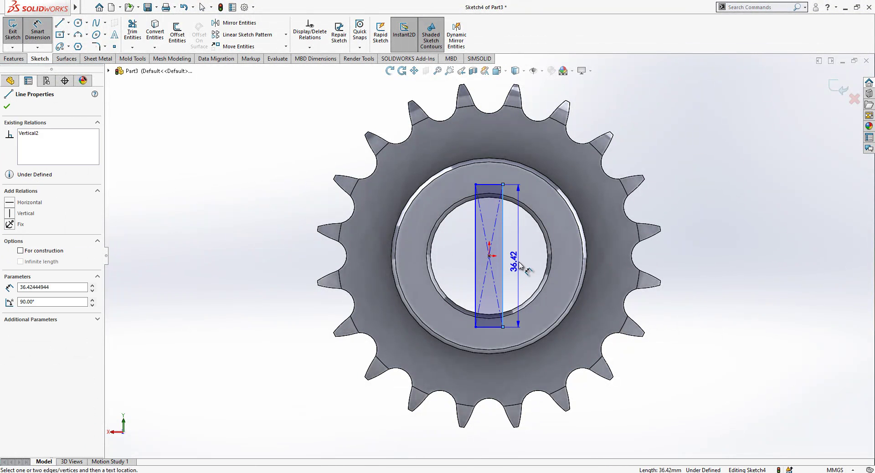
{"action": "left_click", "coordinate": [523, 267]}
{"action": "type", "text": "35"}
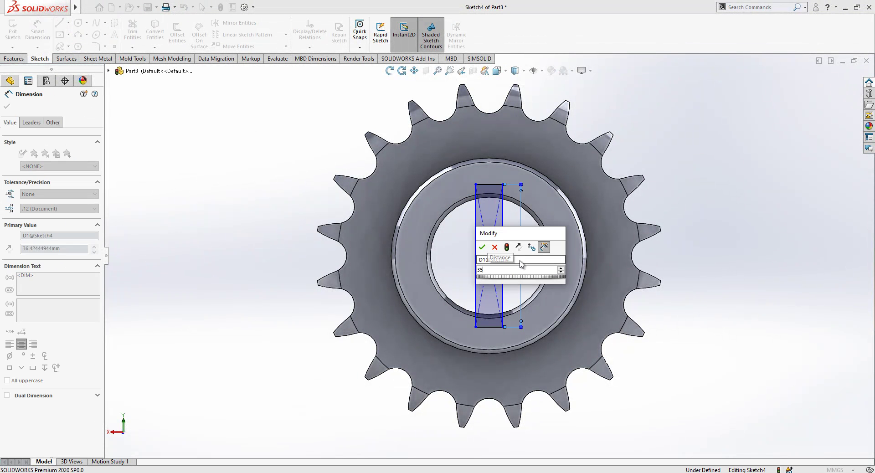
{"action": "key", "text": "Return"}
{"action": "left_click", "coordinate": [498, 190]}
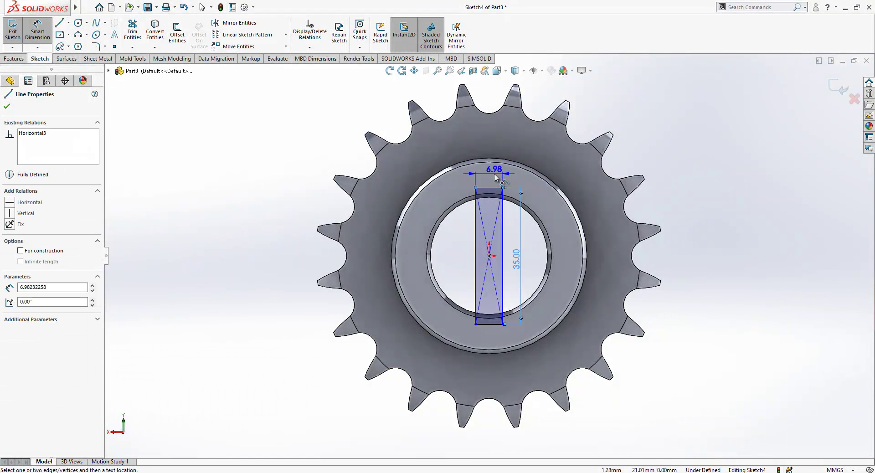
{"action": "left_click", "coordinate": [494, 175]}
{"action": "type", "text": "6.00mm"}
{"action": "key", "text": "Return"}
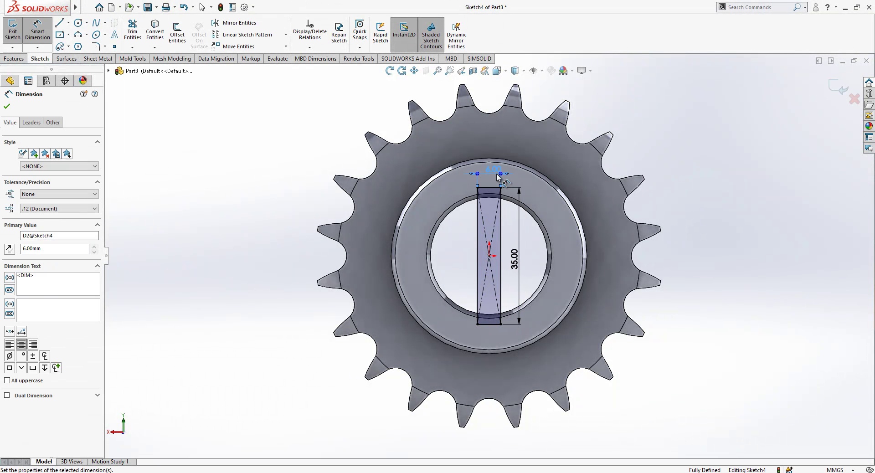
{"action": "left_click", "coordinate": [832, 85]}
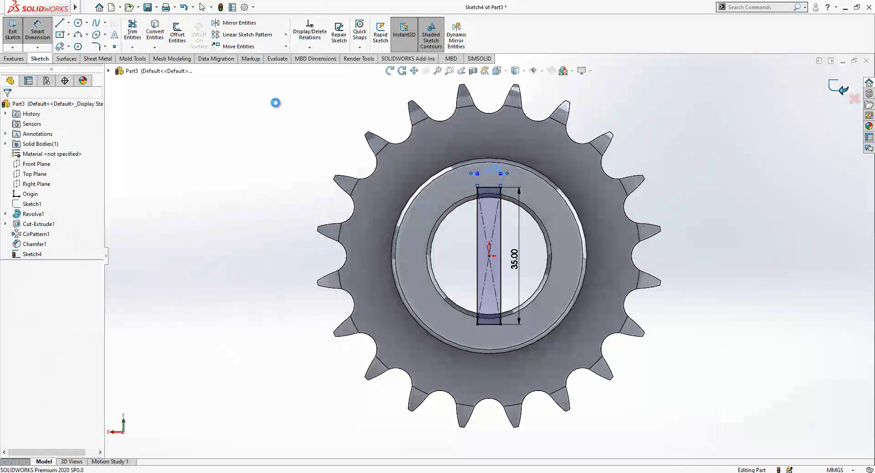
Cut-extrude the keyway rectangle from the hub's end face using Up To Surface, ending at the sprocket's opposite flat face
{"action": "left_click", "coordinate": [134, 30]}
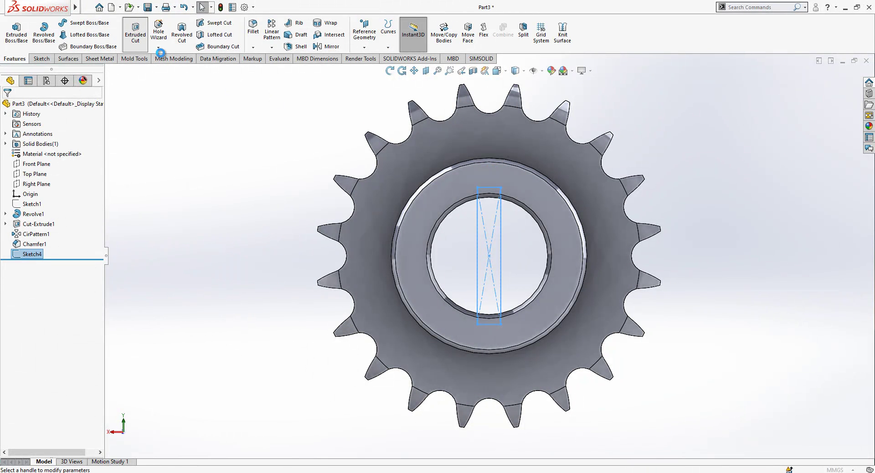
{"action": "left_click", "coordinate": [94, 160]}
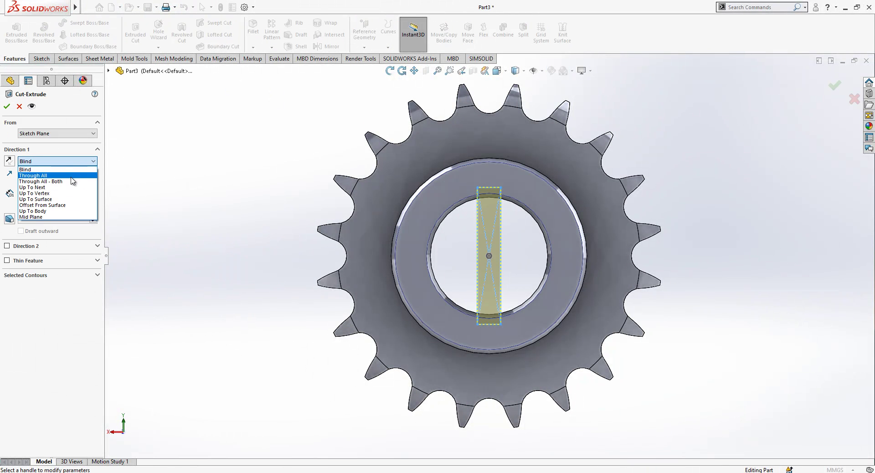
{"action": "left_click", "coordinate": [76, 176]}
{"action": "middle_click_drag", "start_coordinate": [706, 264], "coordinate": [548, 204]}
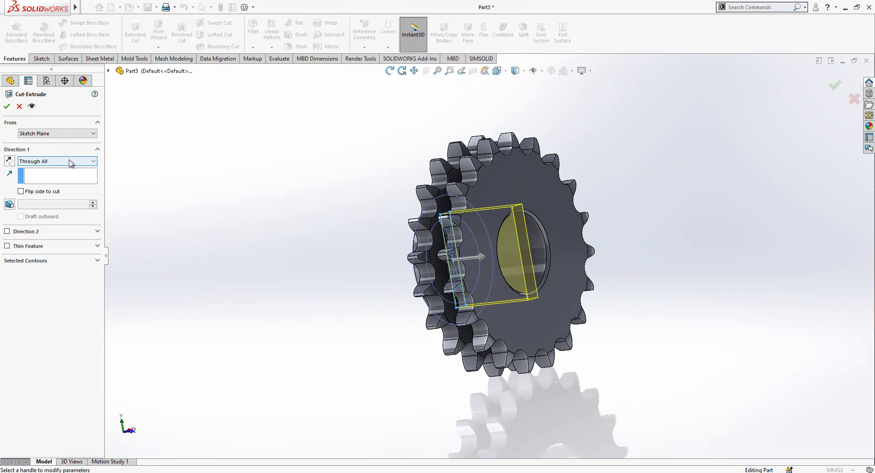
{"action": "left_click", "coordinate": [66, 199]}
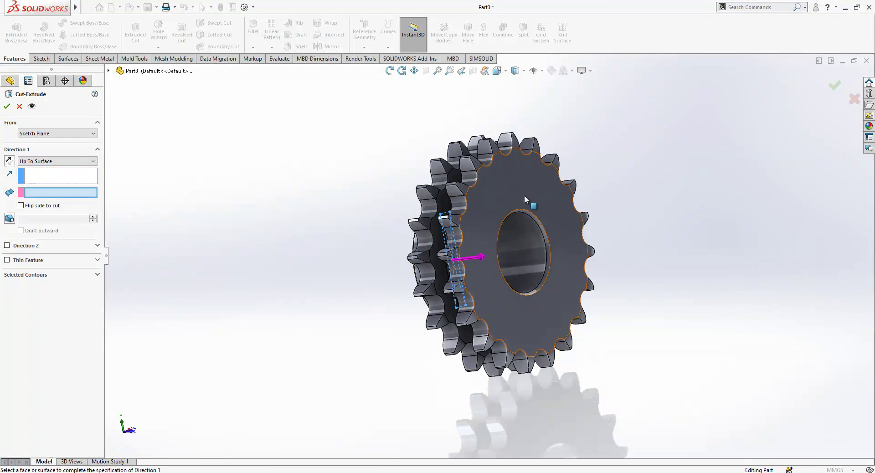
{"action": "left_click", "coordinate": [523, 195]}
{"action": "scroll", "coordinate": [547, 291], "scroll_direction": "down", "scroll_amount": 2}
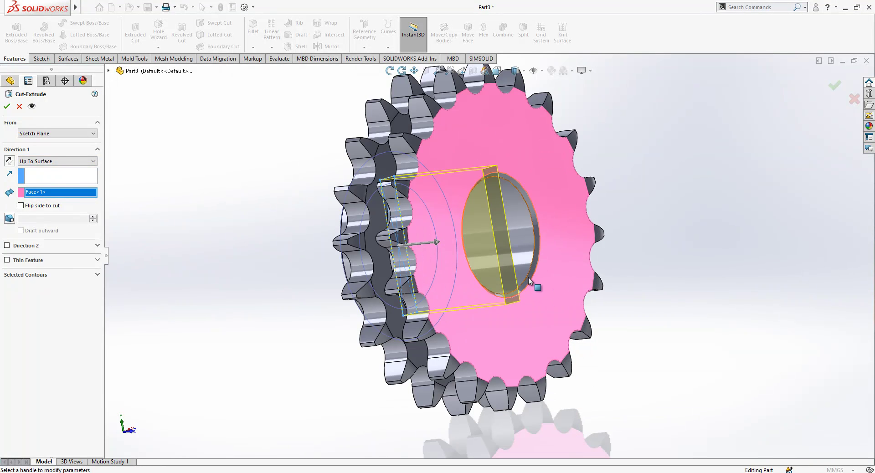
{"action": "middle_click_drag", "start_coordinate": [529, 277], "coordinate": [605, 290]}
{"action": "scroll", "coordinate": [563, 268], "scroll_direction": "up", "scroll_amount": 1}
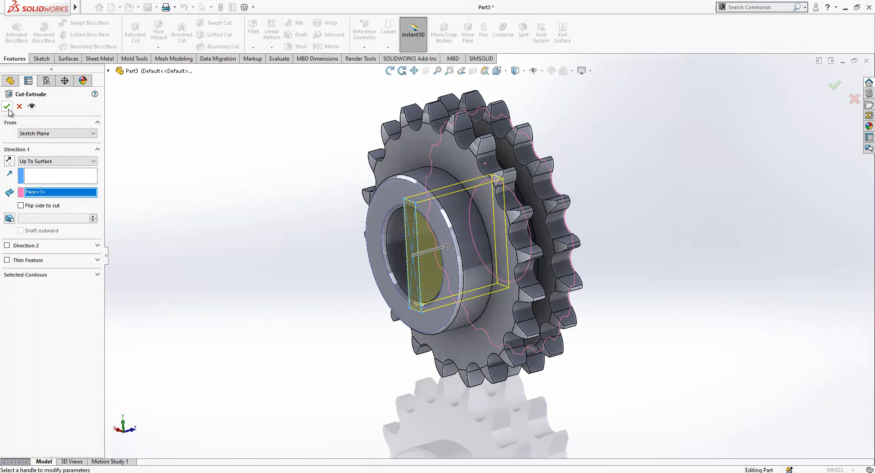
{"action": "left_click", "coordinate": [6, 106]}
{"action": "middle_click_drag", "start_coordinate": [458, 234], "coordinate": [489, 269]}
{"action": "scroll", "coordinate": [591, 220], "scroll_direction": "up", "scroll_amount": 2}
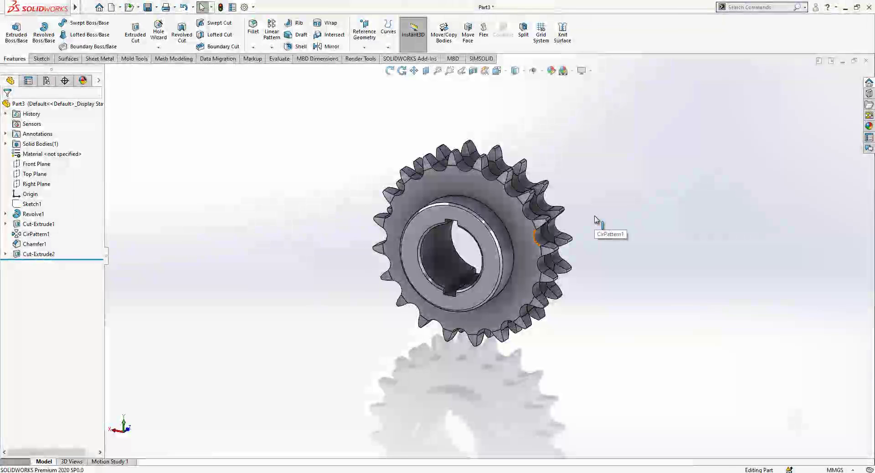